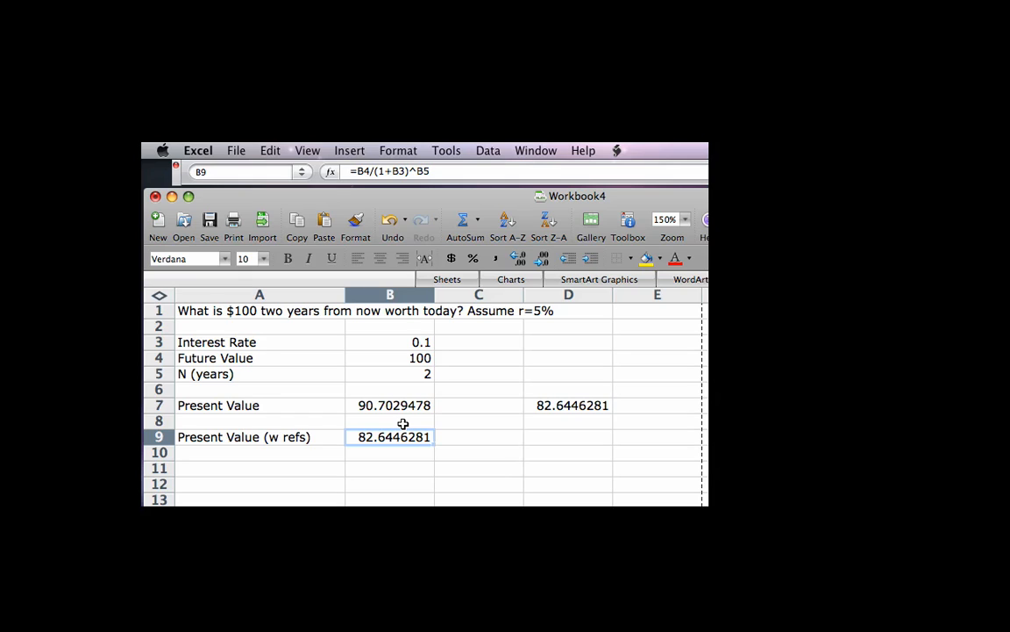
Set the number of years to 5 in cell B5.
left_click(381, 341)
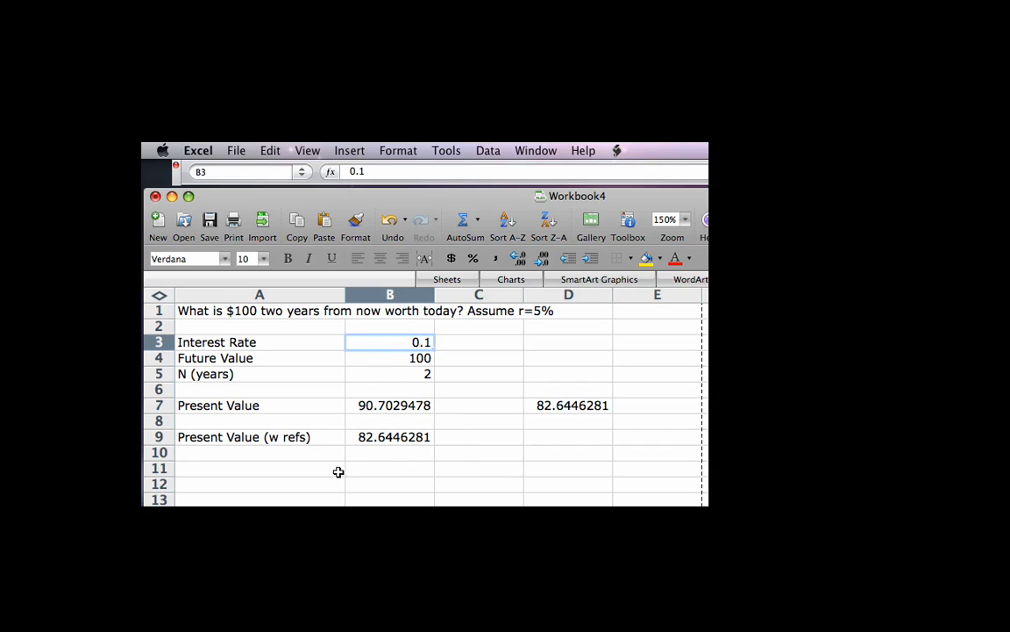
left_click(395, 373)
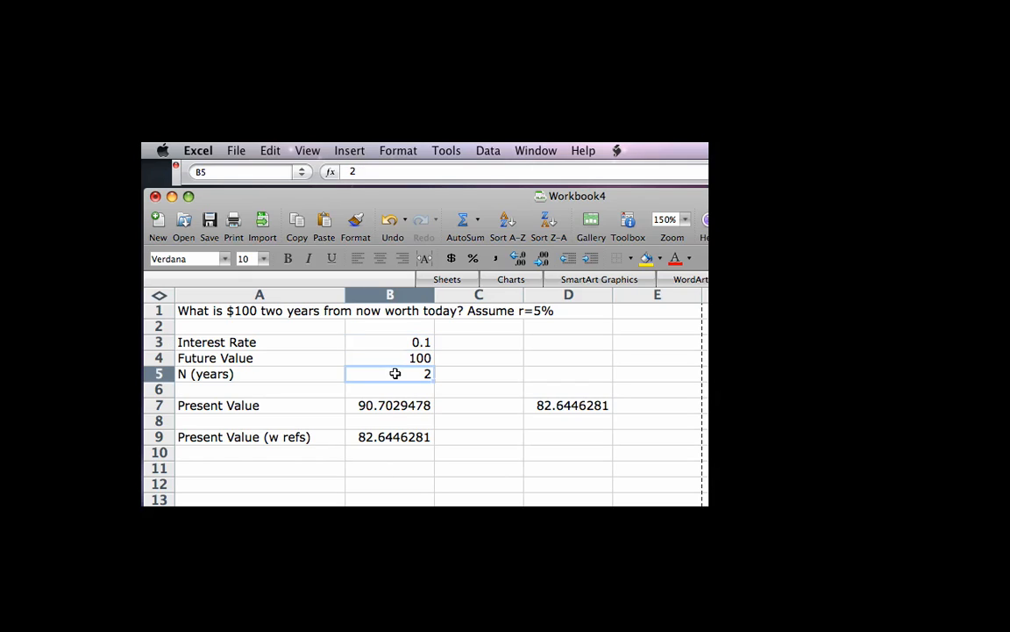
type("5")
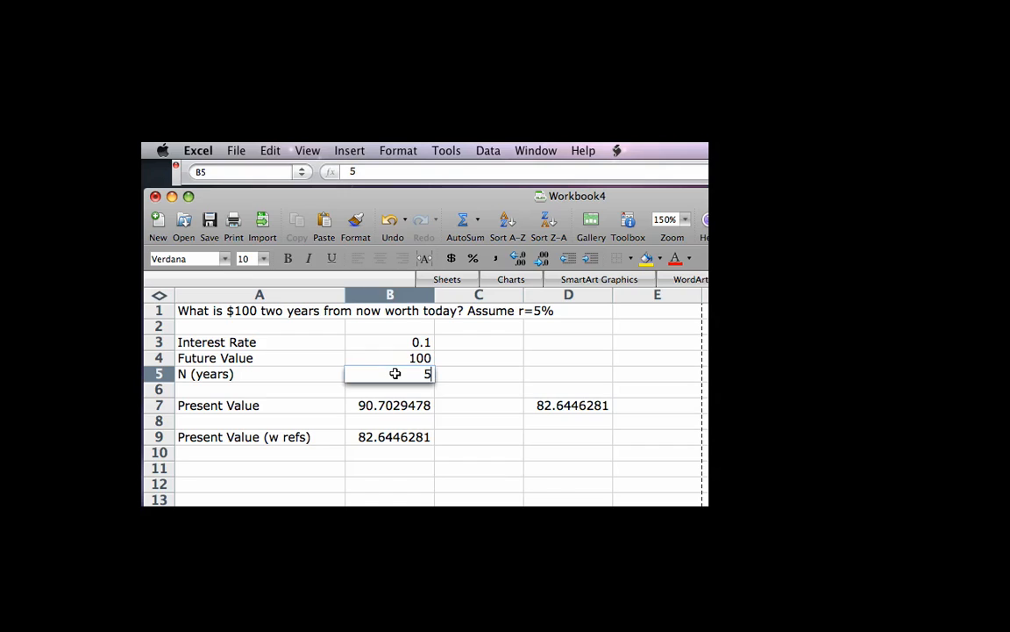
key("Return")
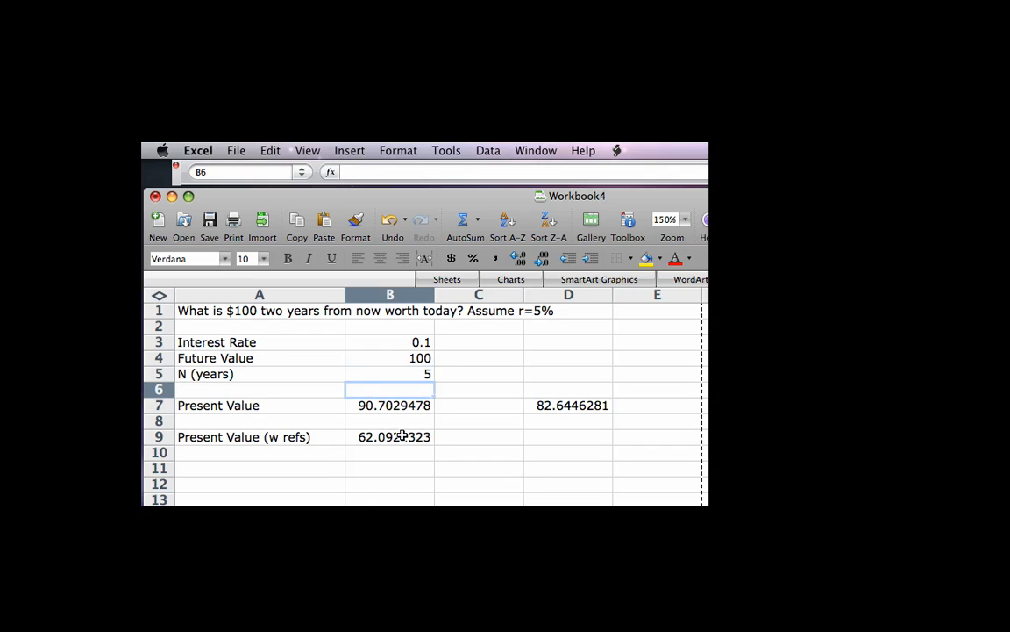
Set the future value in B4 to 10000 and compare the present value formulas in B7 and B9.
left_click(404, 358)
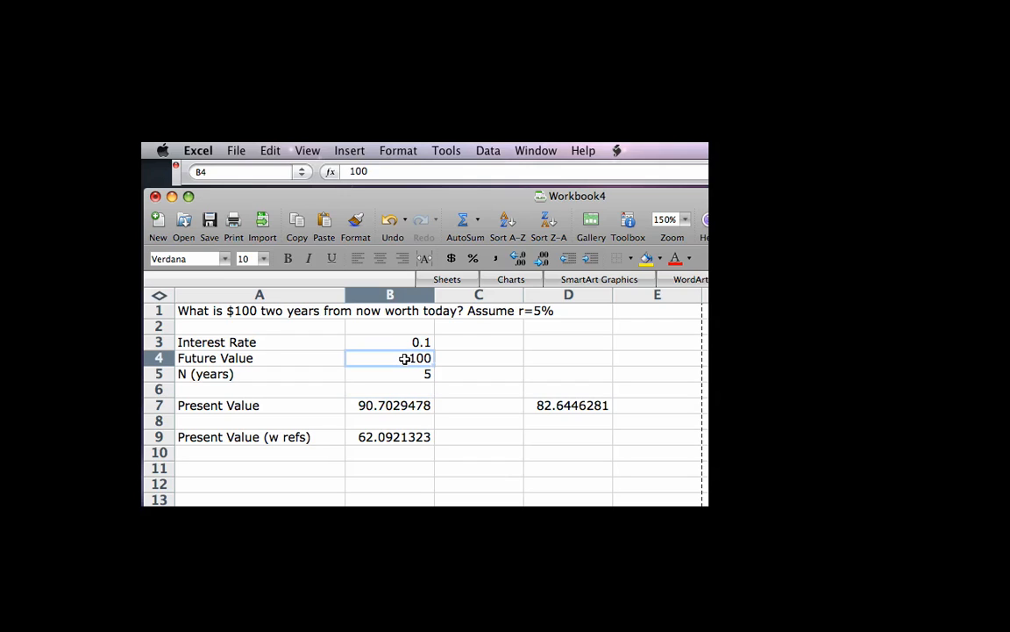
type("10000")
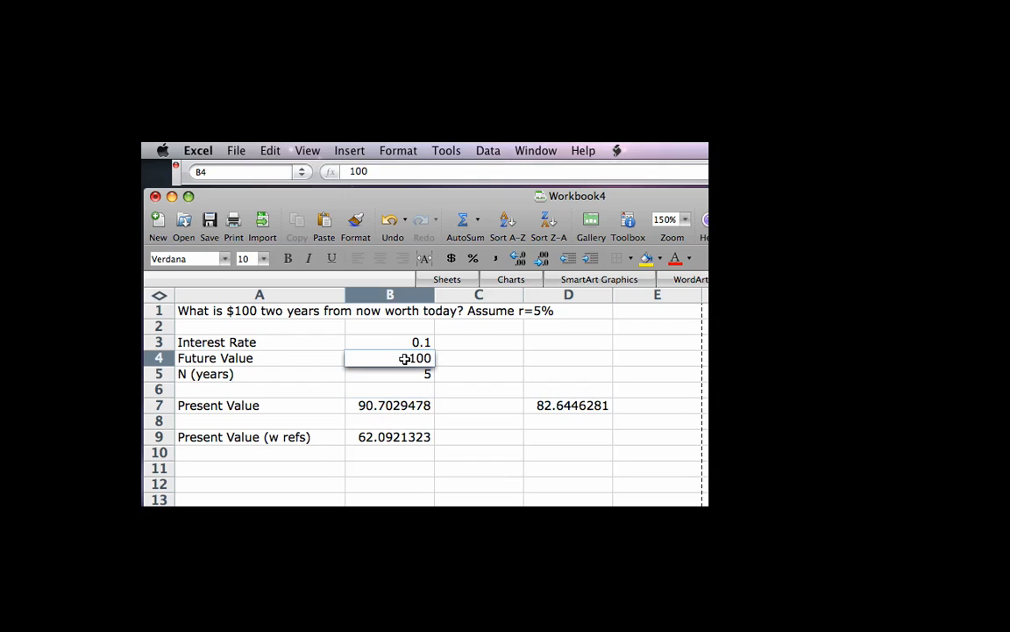
key("Return")
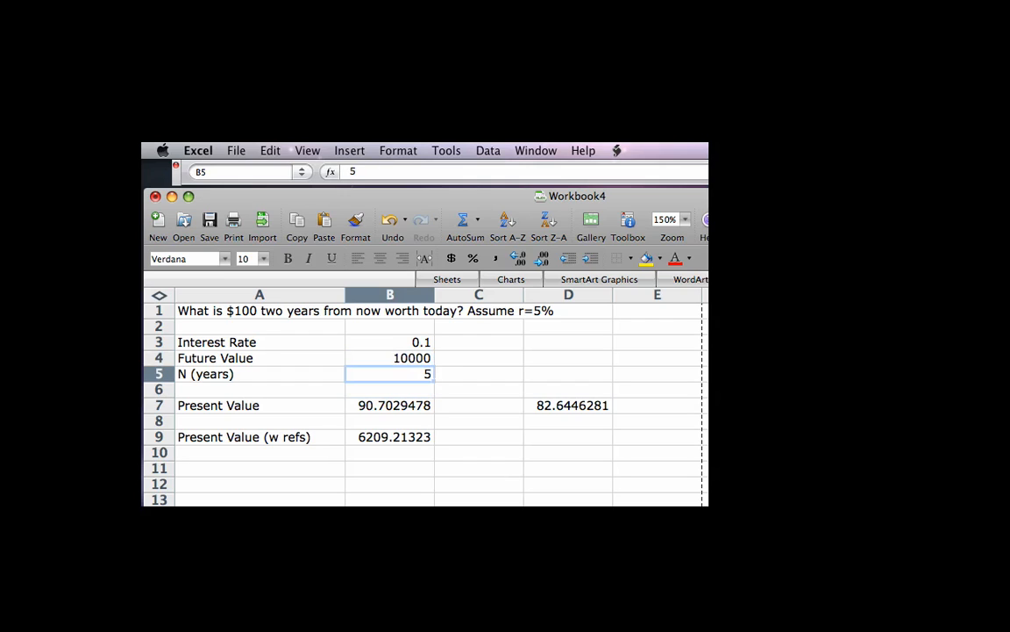
left_click(386, 405)
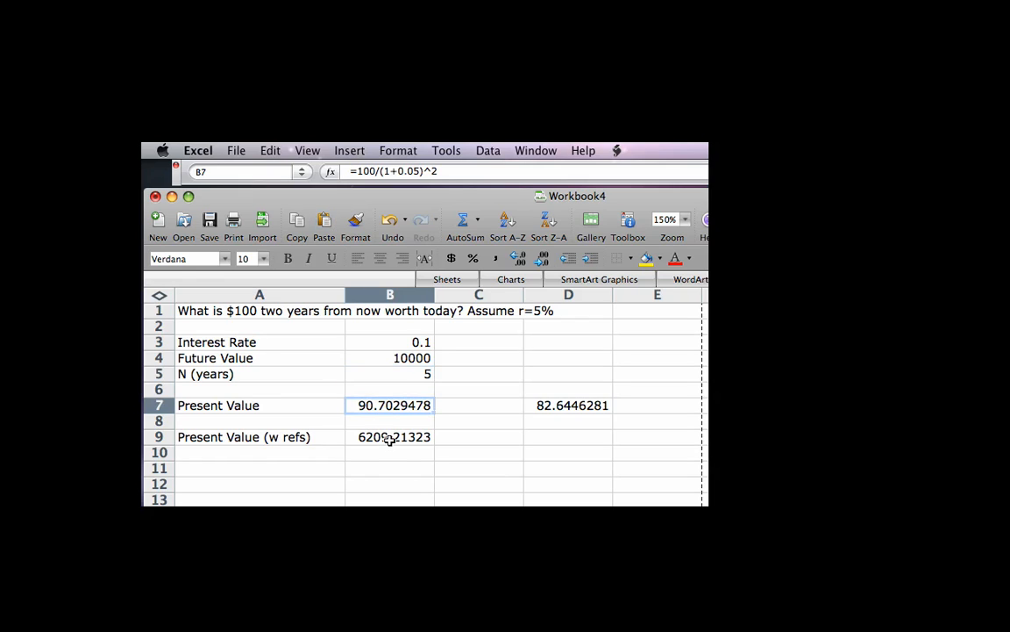
left_click(389, 439)
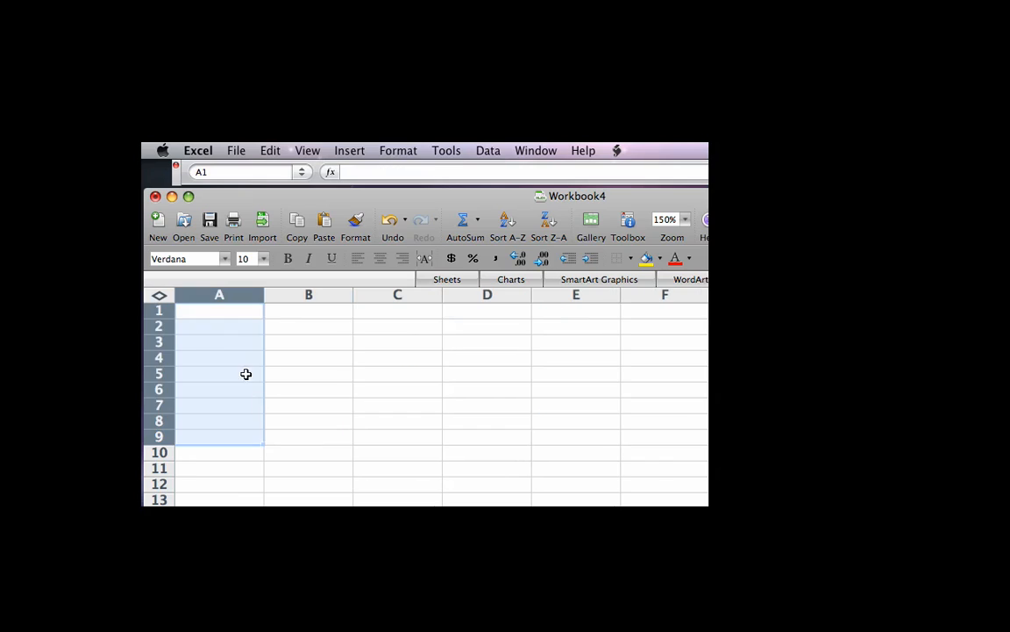
Enter the three students' first names as column headings in cells B2, C2 and D2 of the empty sheet.
left_click(215, 335)
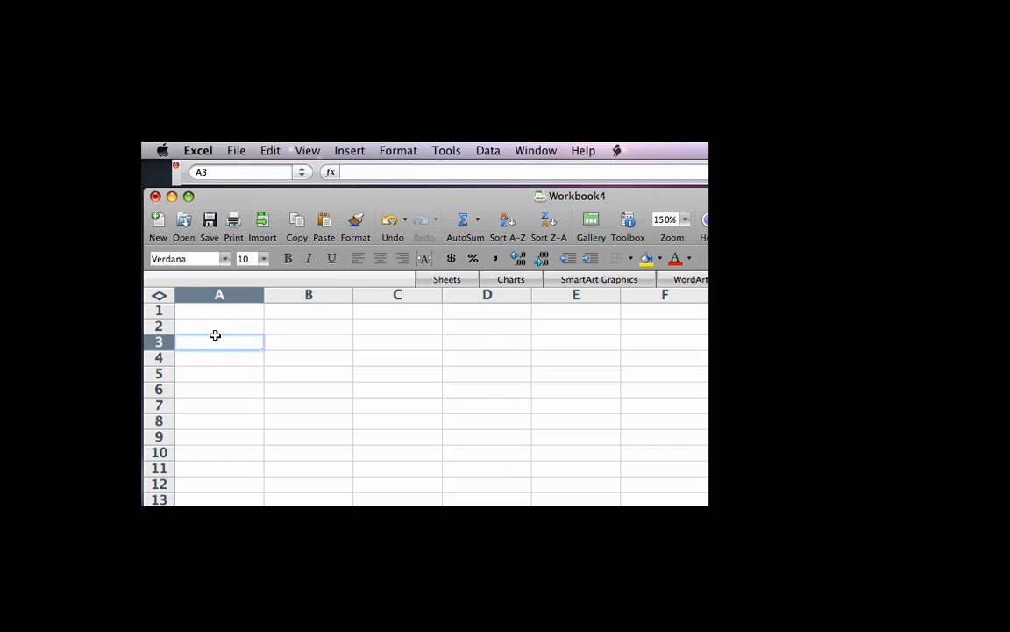
key("Up")
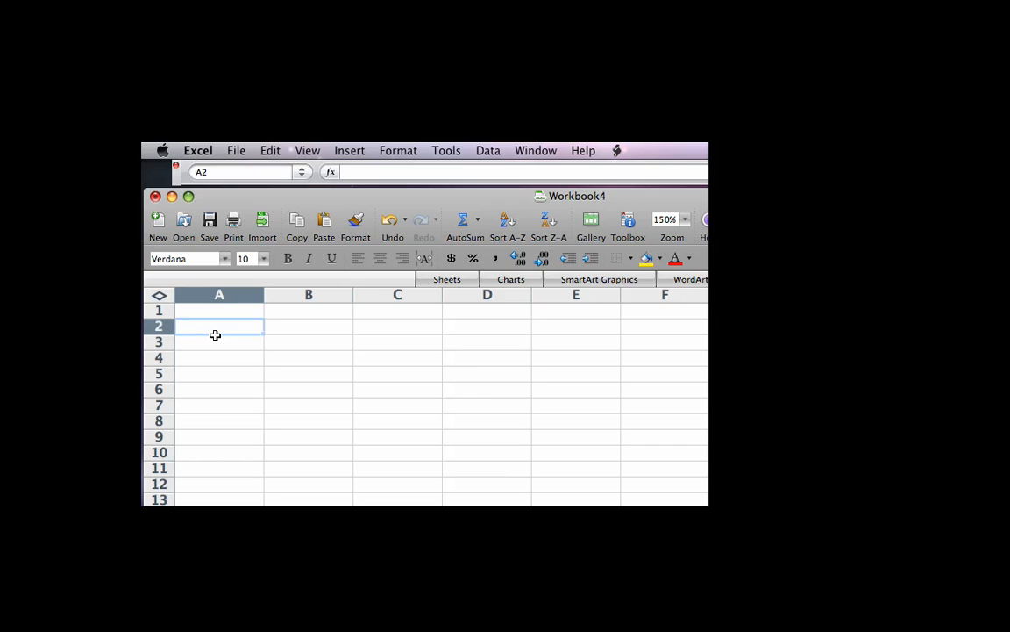
key("Right")
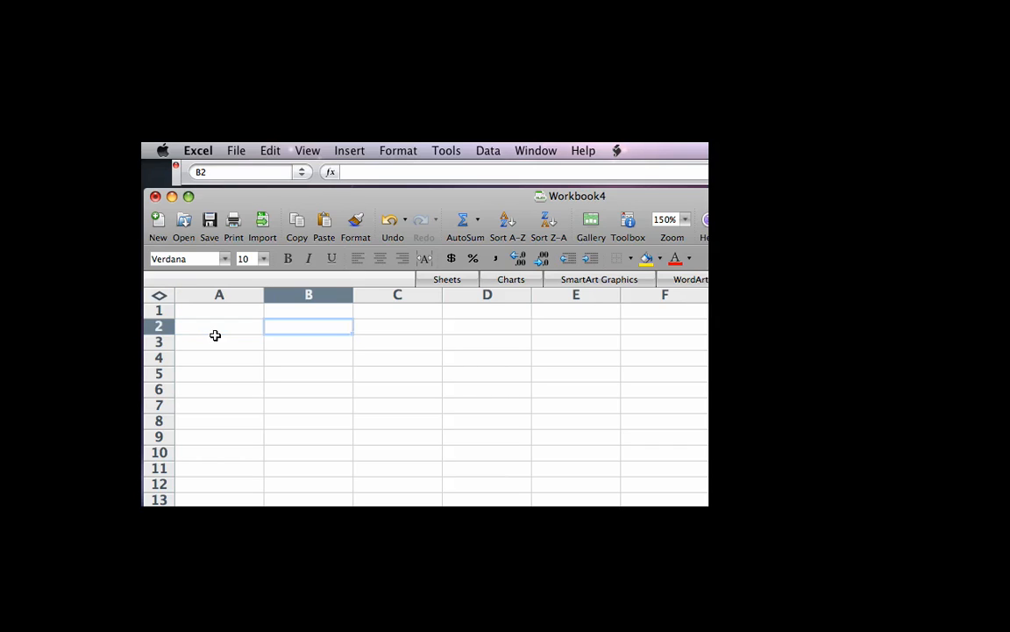
type("Michelle")
key("Tab")
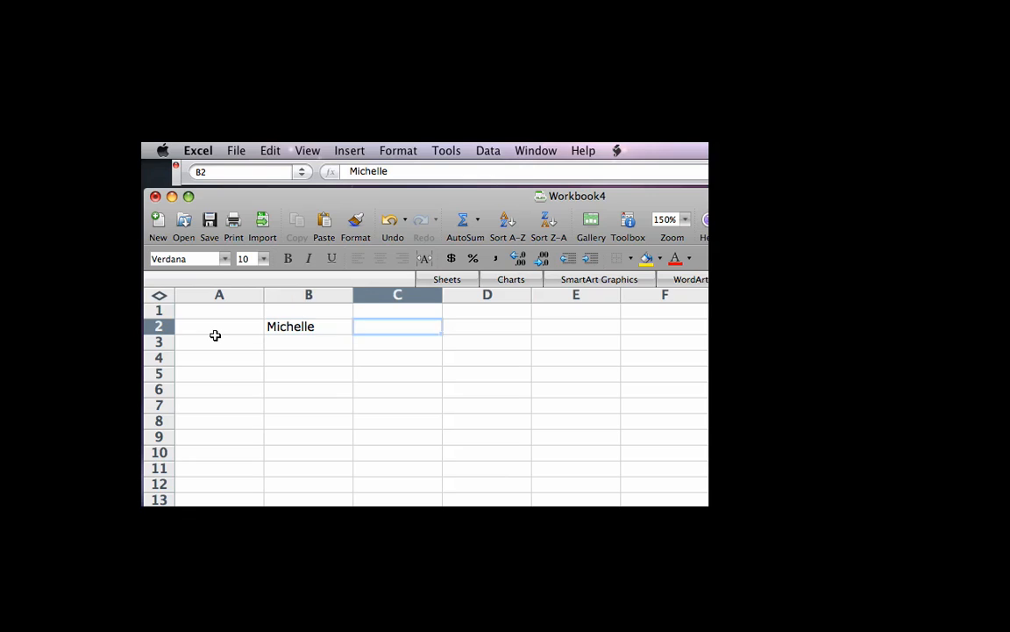
type("Robin")
key("Tab")
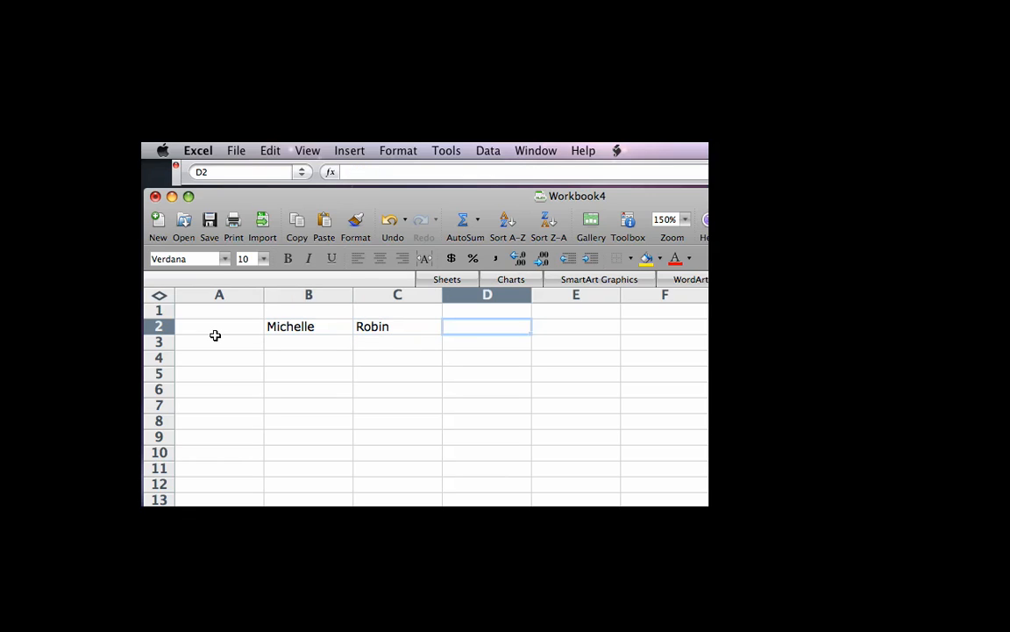
type("Jason")
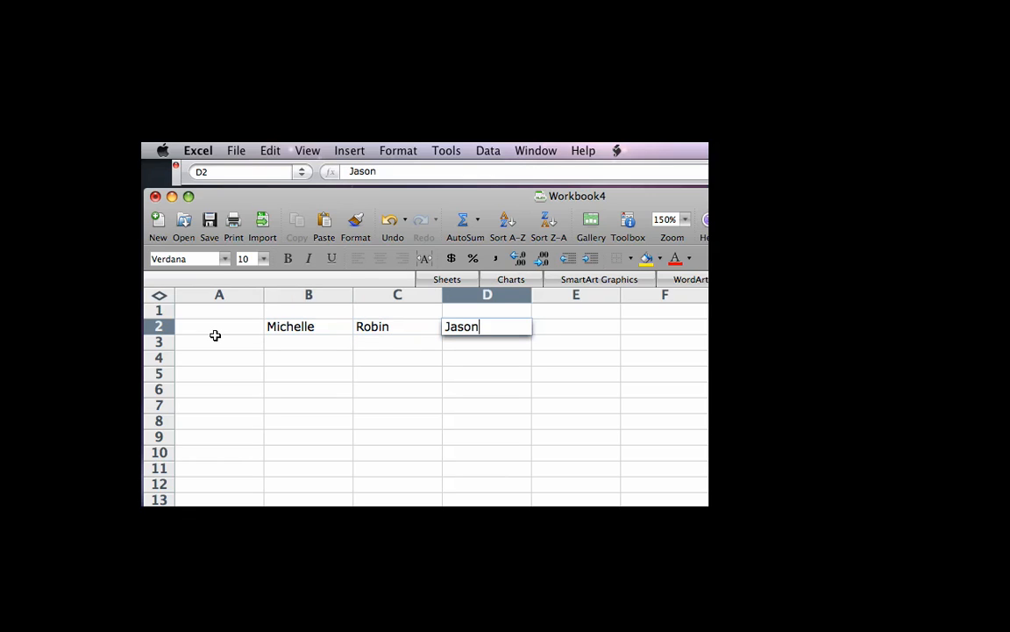
key("Return")
Enter the row labels Test 1 in cell A3 and Test 2 in cell A4.
key("Left")
key("Left")
key("Left")
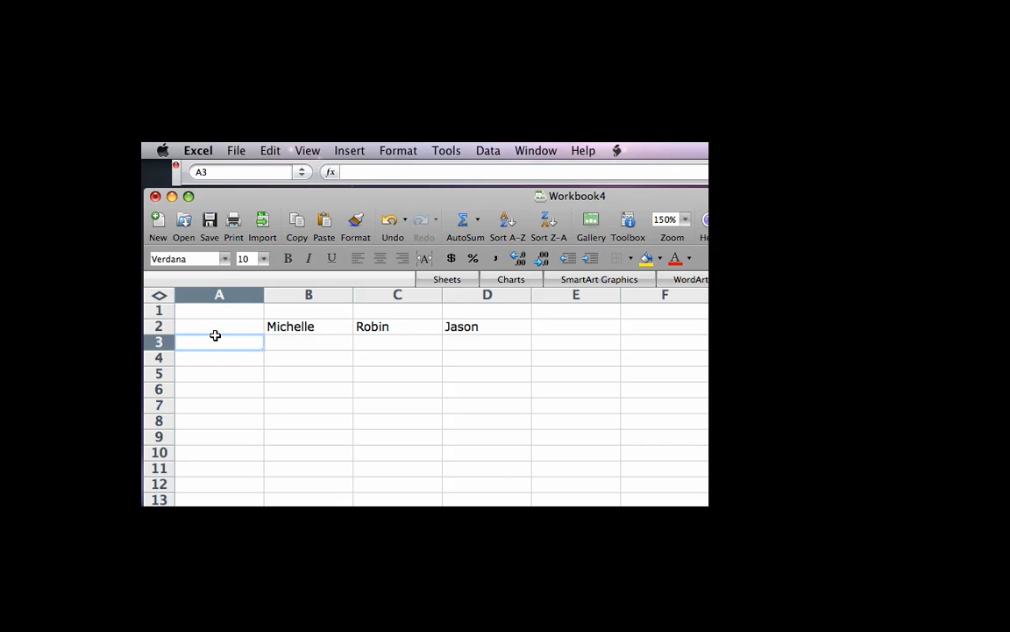
type("Test 1")
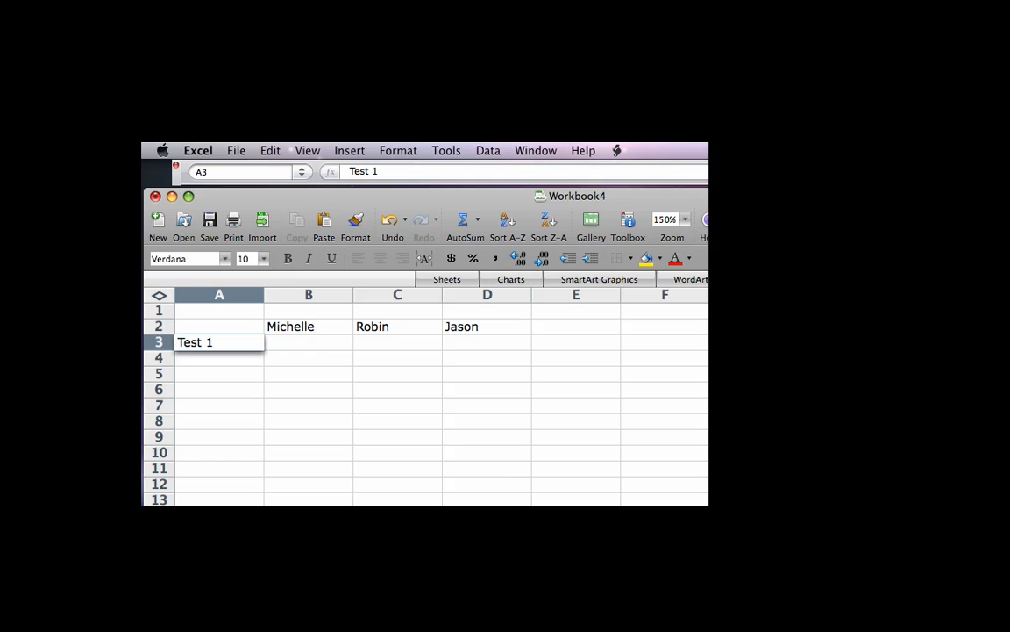
key("Return")
type("Te")
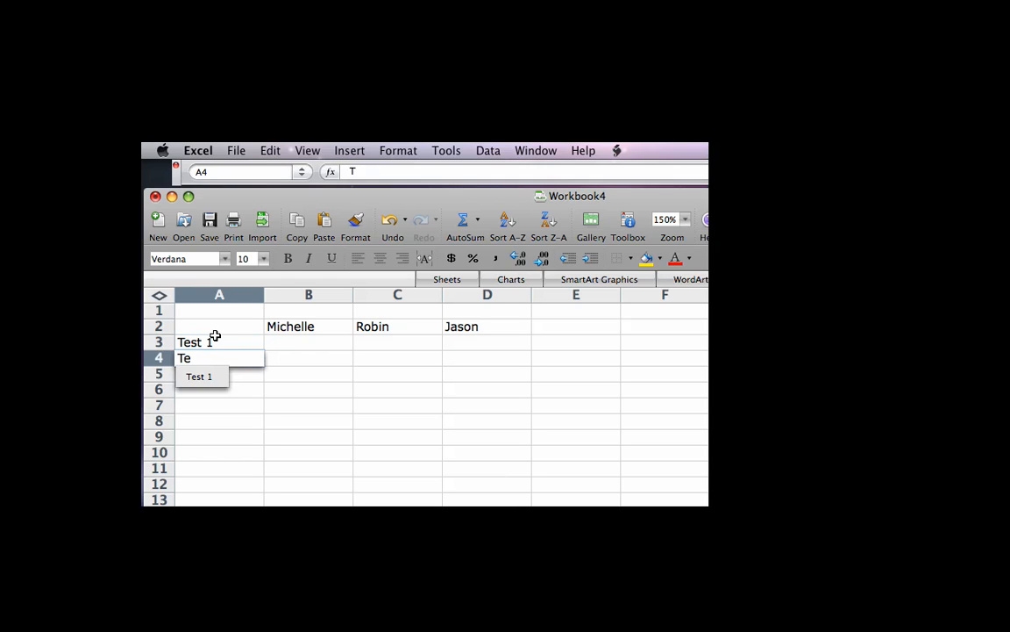
type("st 2")
key("Return")
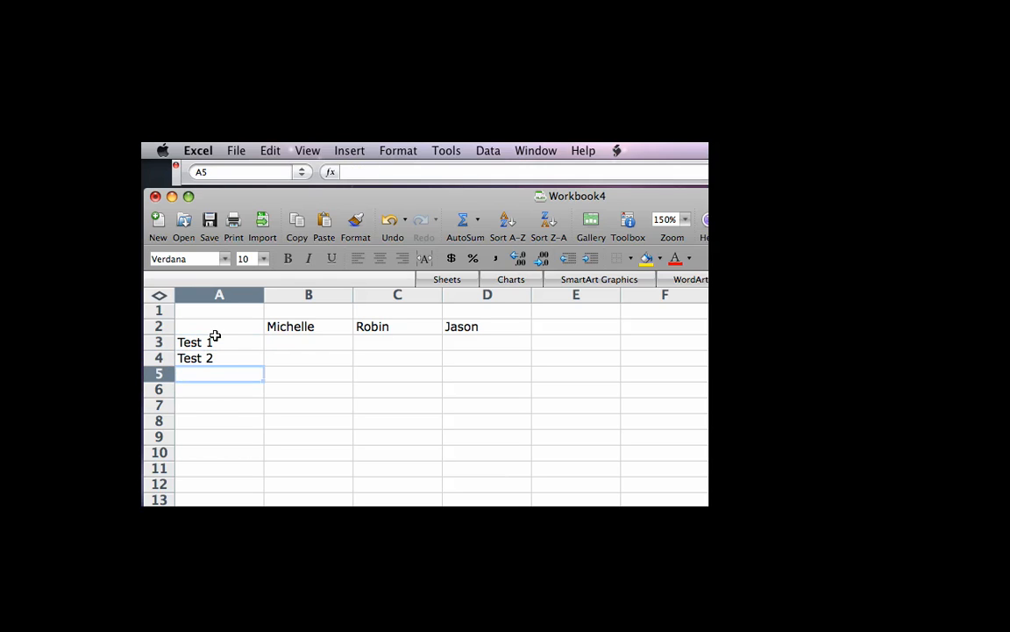
Enter the first student's scores, 95 for Test 1 in B3 and 91 for Test 2 in B4.
key("Up")
key("Up")
key("Right")
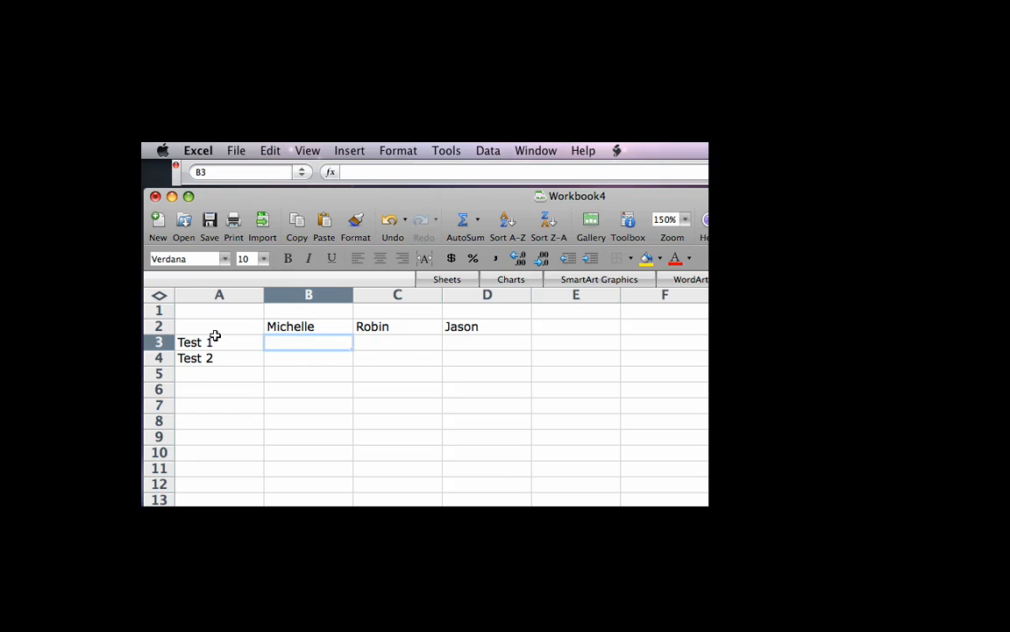
type("95")
key("Return")
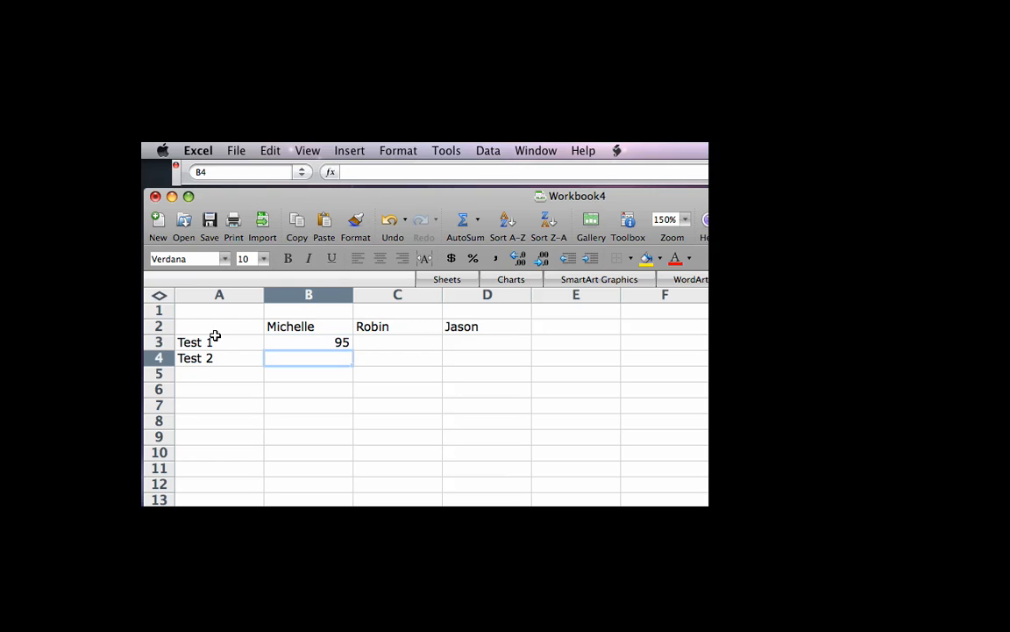
type("91")
key("Return")
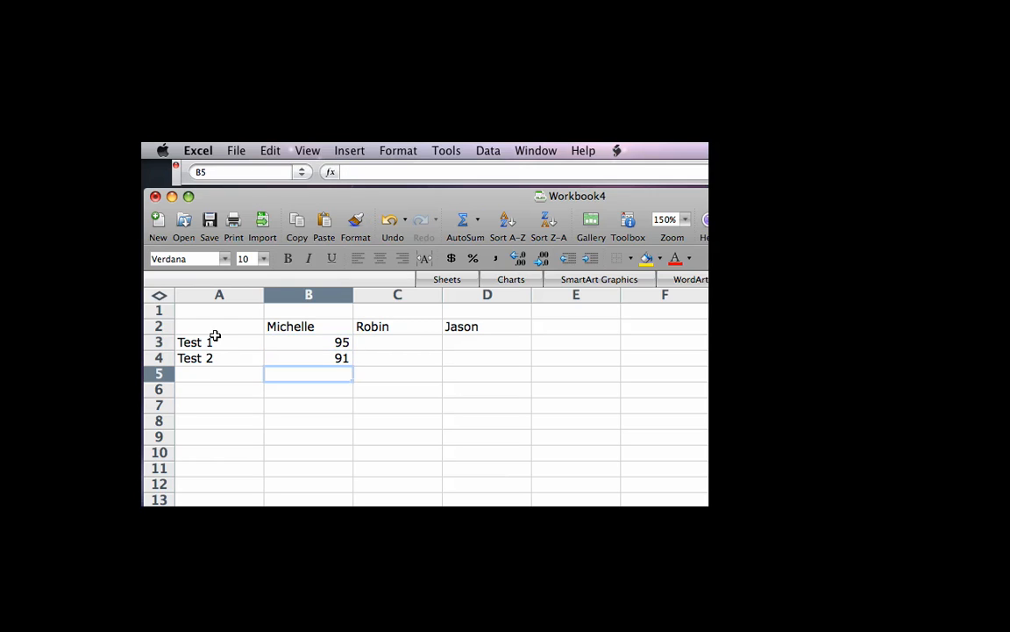
Enter the second student's scores, 60 for Test 1 in C3 and 75 for Test 2 in C4.
key("Up")
key("Up")
key("Down")
key("Right")
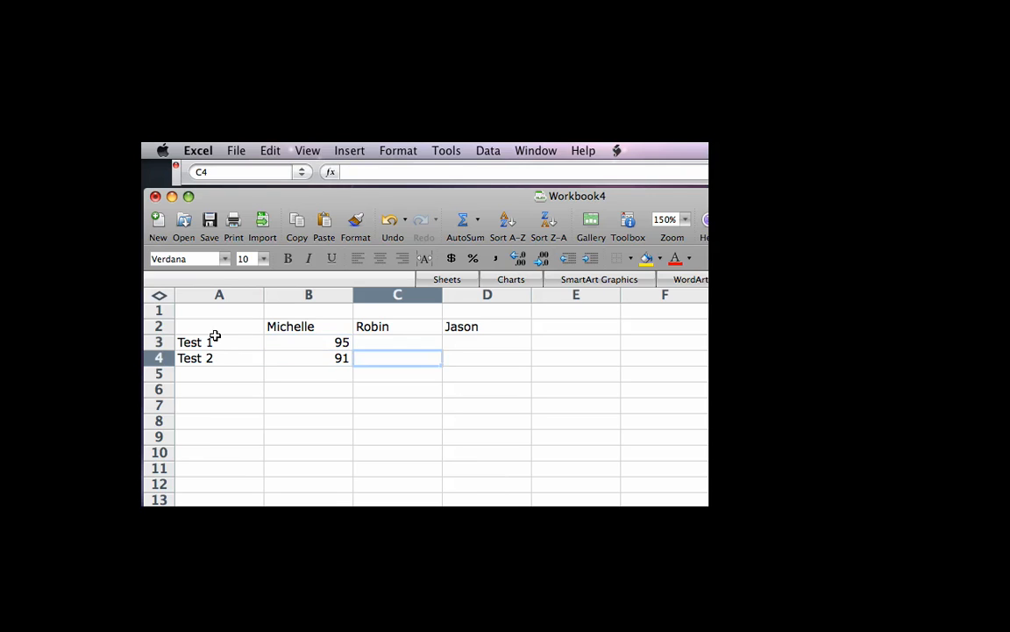
key("Up")
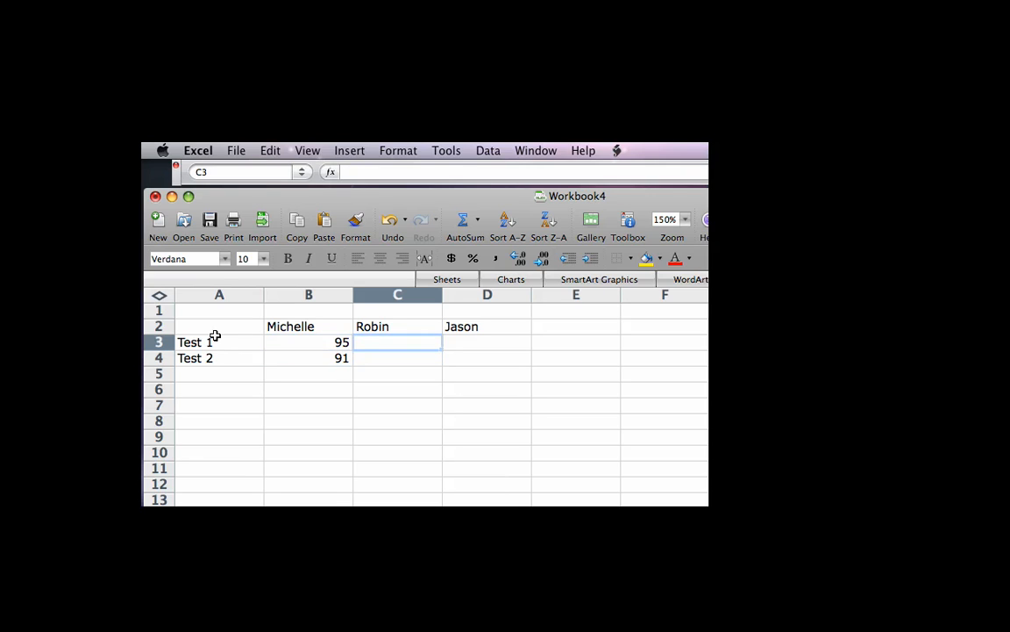
type("60")
key("Return")
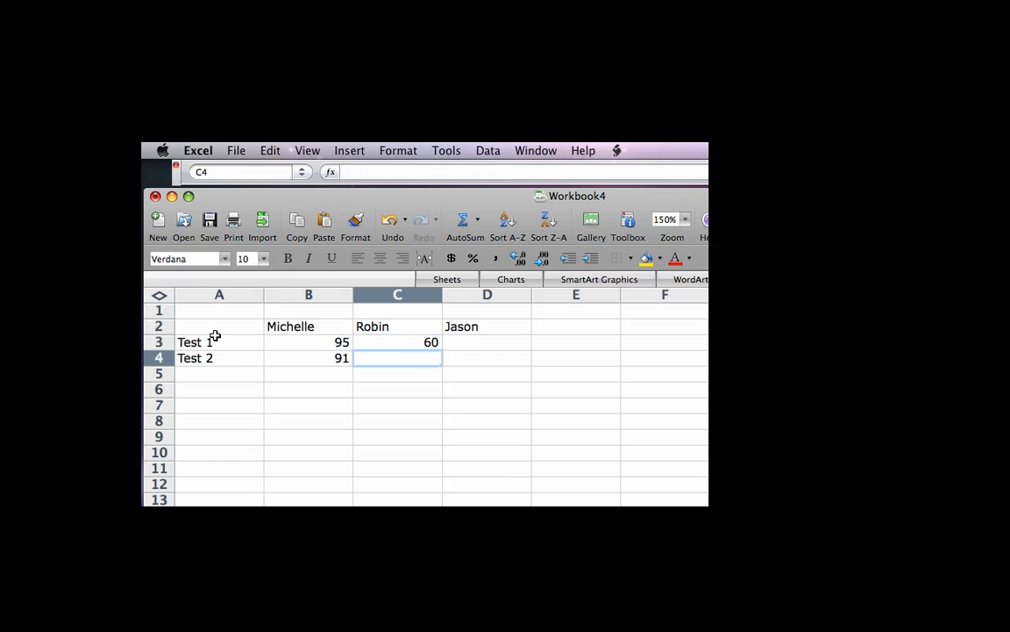
type("75")
key("Return")
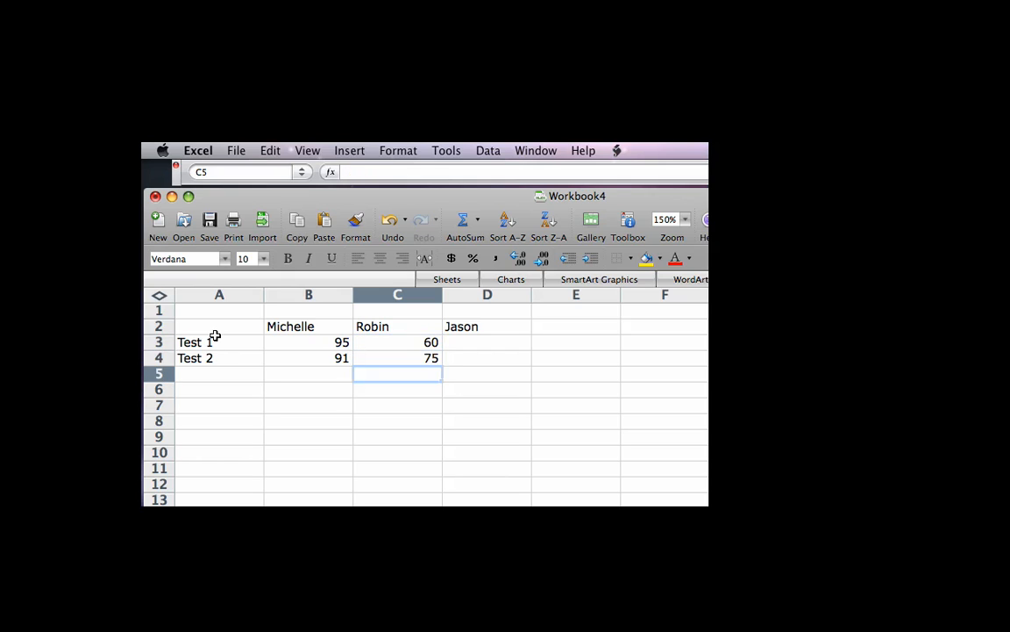
Enter the third student's scores, 98 for Test 1 in D3 and 67 for Test 2 in D4.
key("Up")
key("Right")
key("Up")
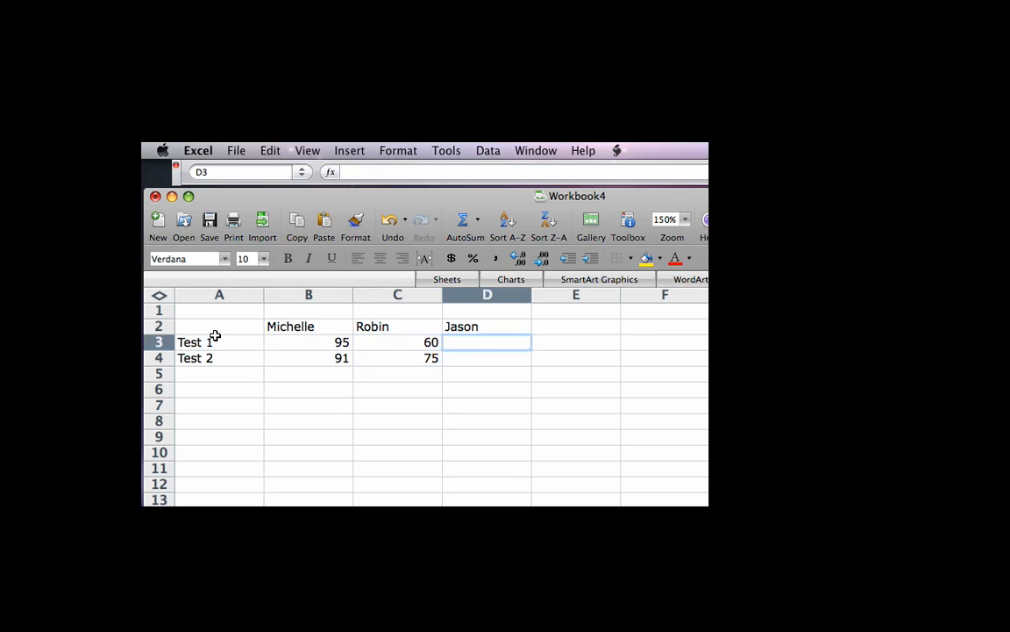
type("98")
key("Return")
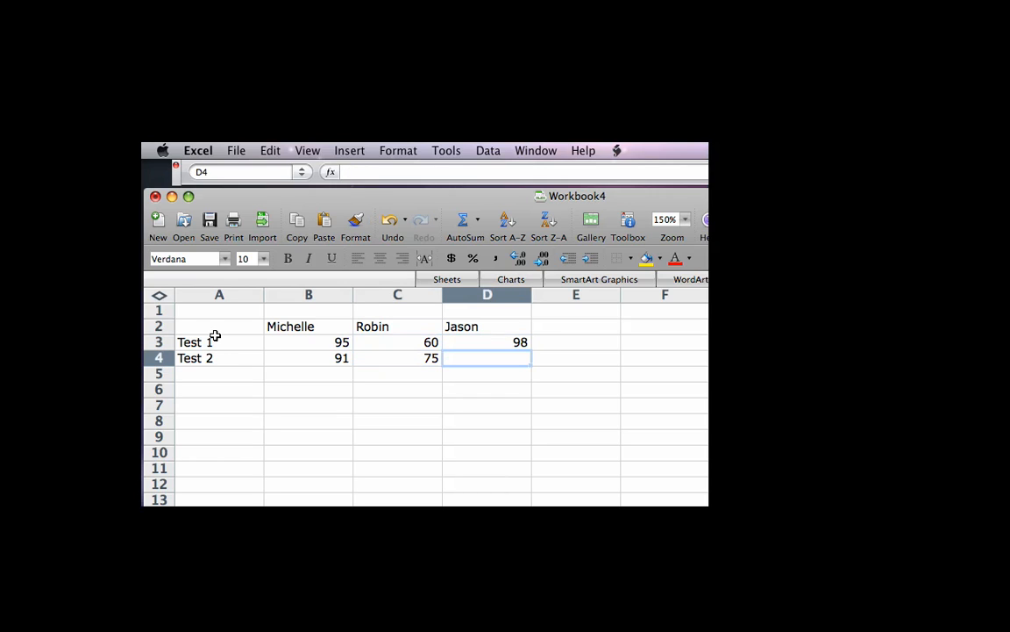
type("67")
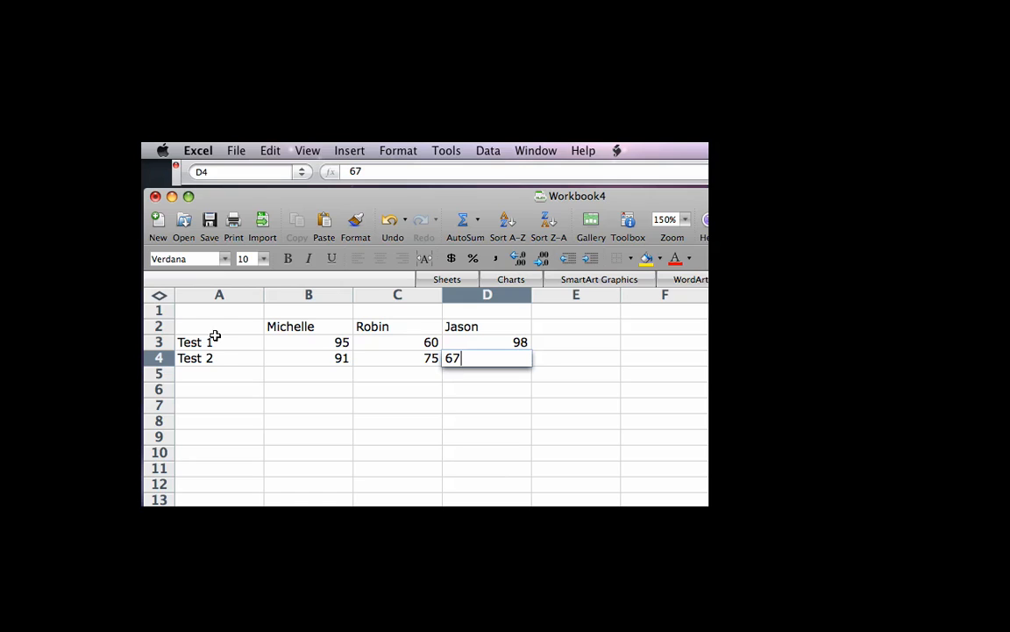
key("Return")
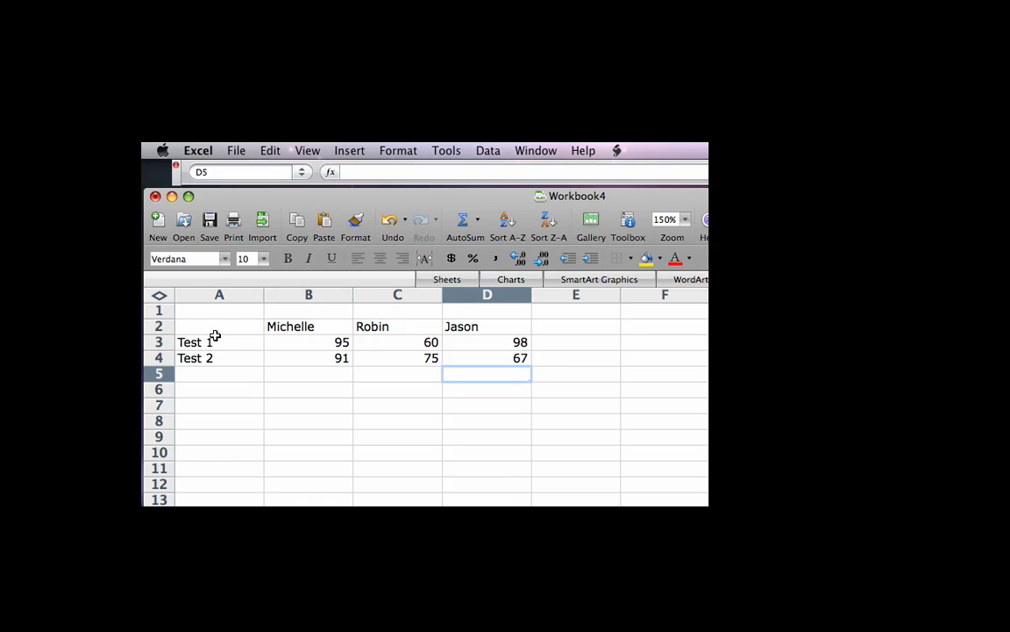
Enter the row label Average in cell A6, leaving a blank row below the test scores.
key("Up")
key("Up")
key("Down")
key("Down")
key("Down")
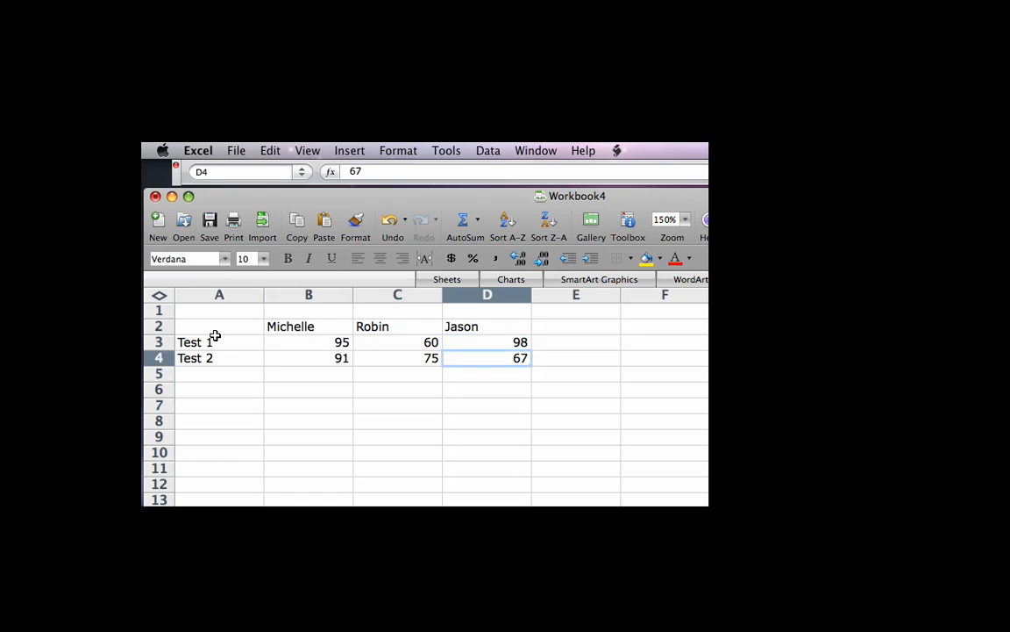
key("Left")
key("Left")
key("Left")
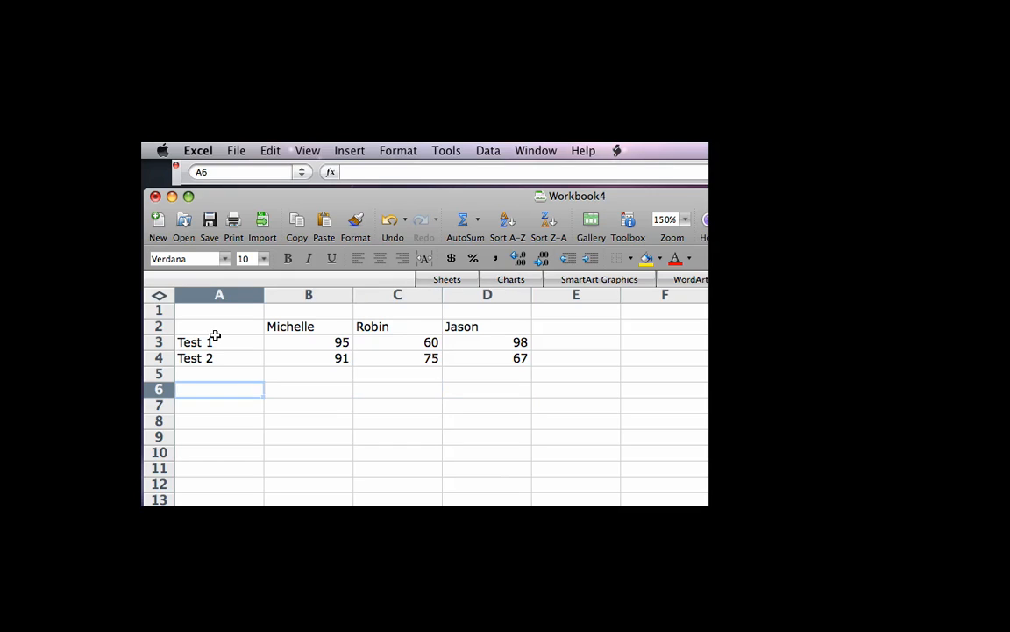
type("Avereage")
key("BackSpace")
key("BackSpace")
key("BackSpace")
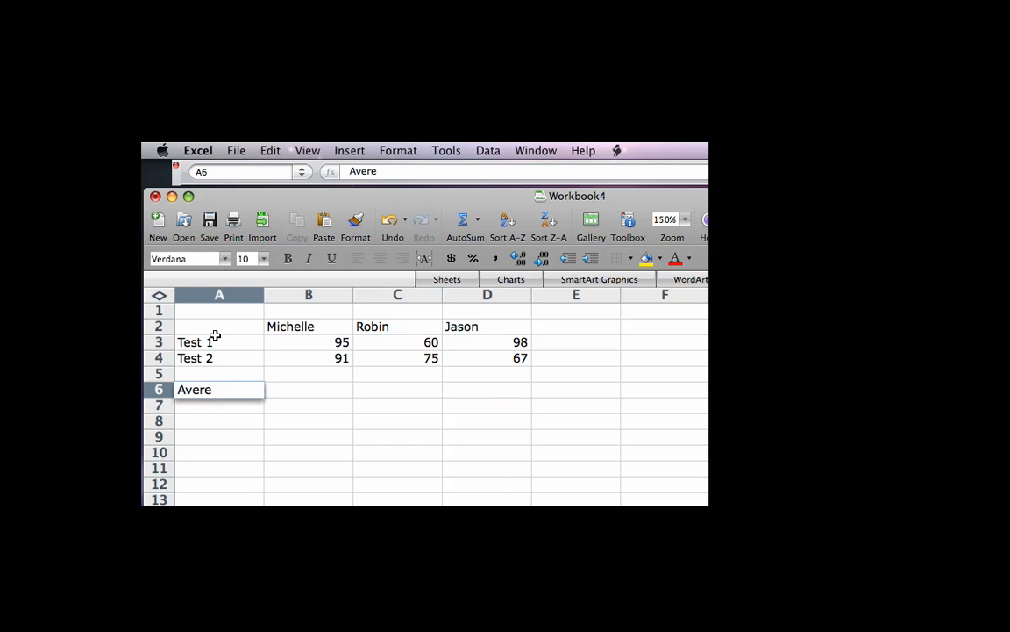
key("BackSpace")
type("age")
key("Return")
Try to average the first student's two test scores in cell B6 with the formula =B3+B4/2.
key("Up")
key("Right")
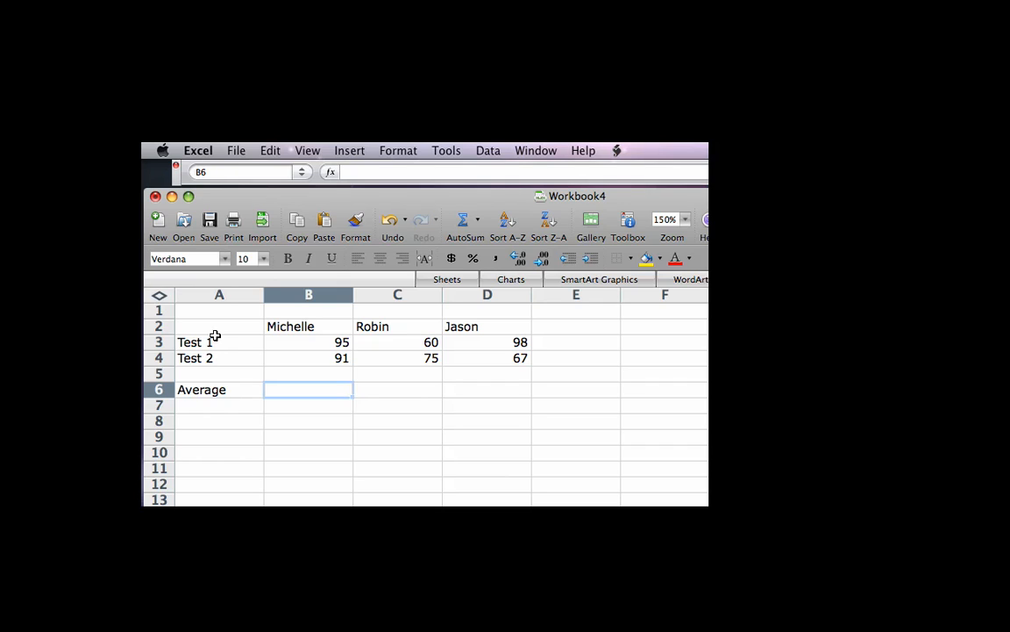
type("=")
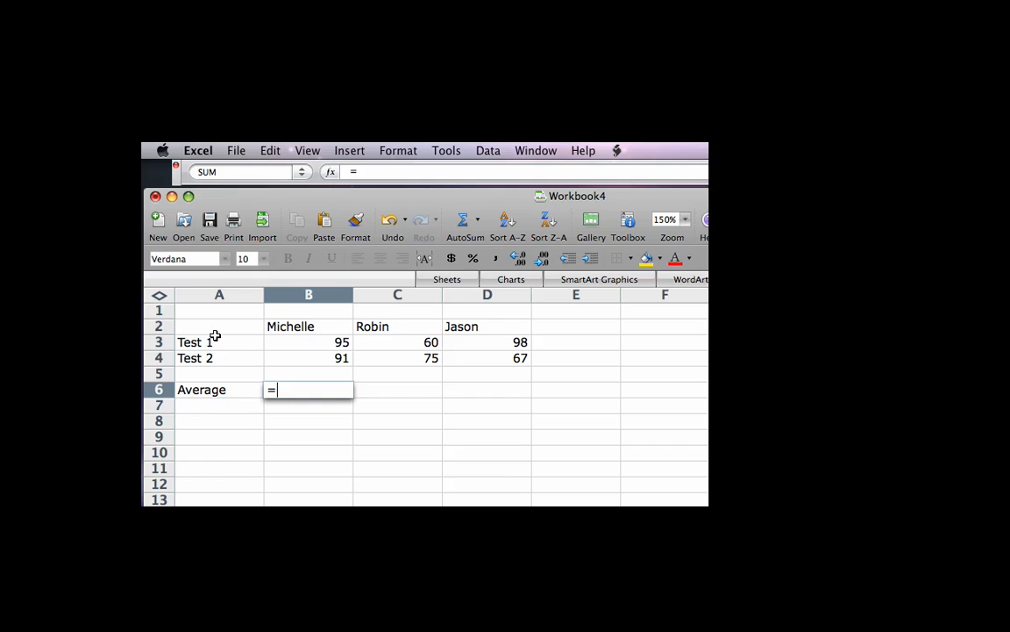
key("Up")
key("Up")
key("Up")
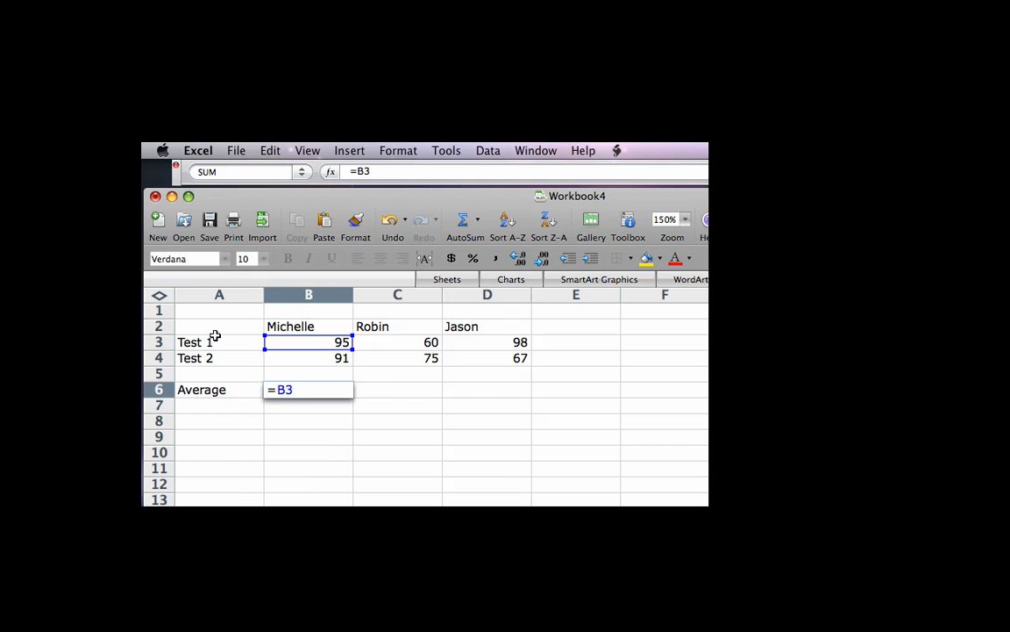
type("+b4)")
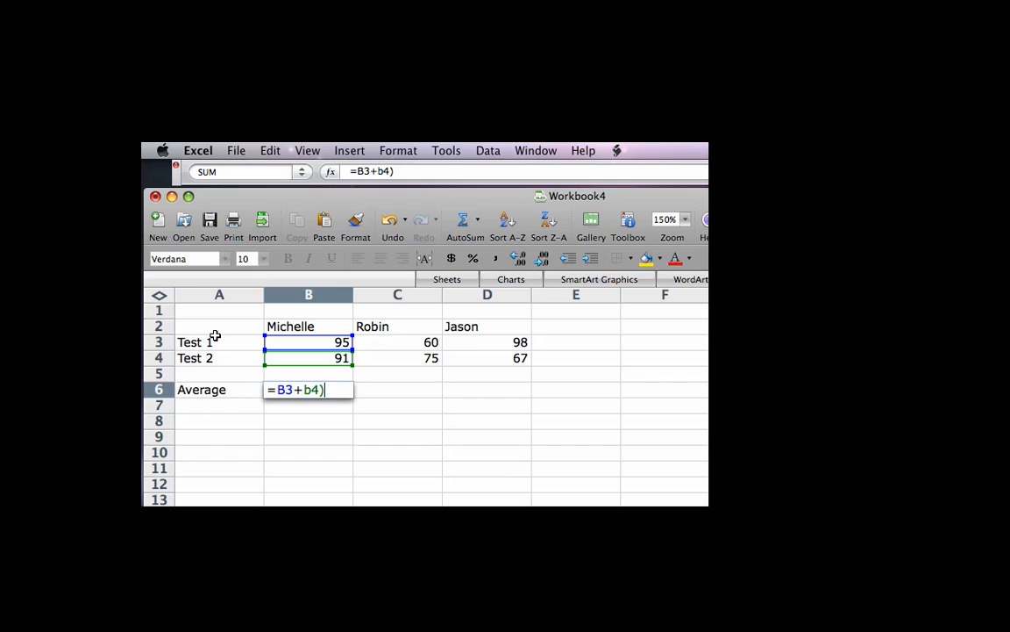
key("BackSpace")
type("/2")
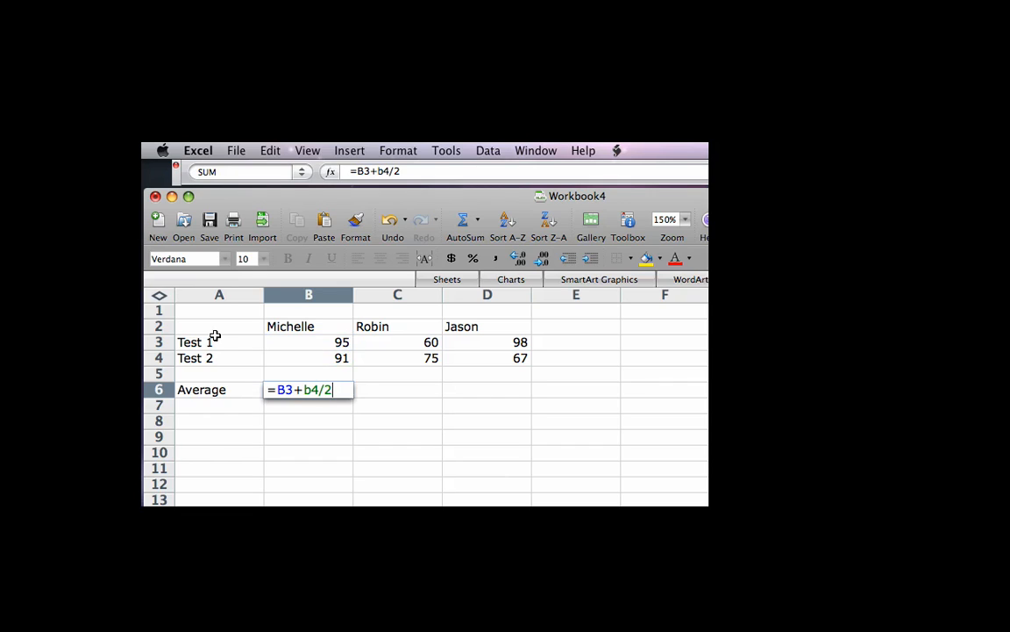
key("Return")
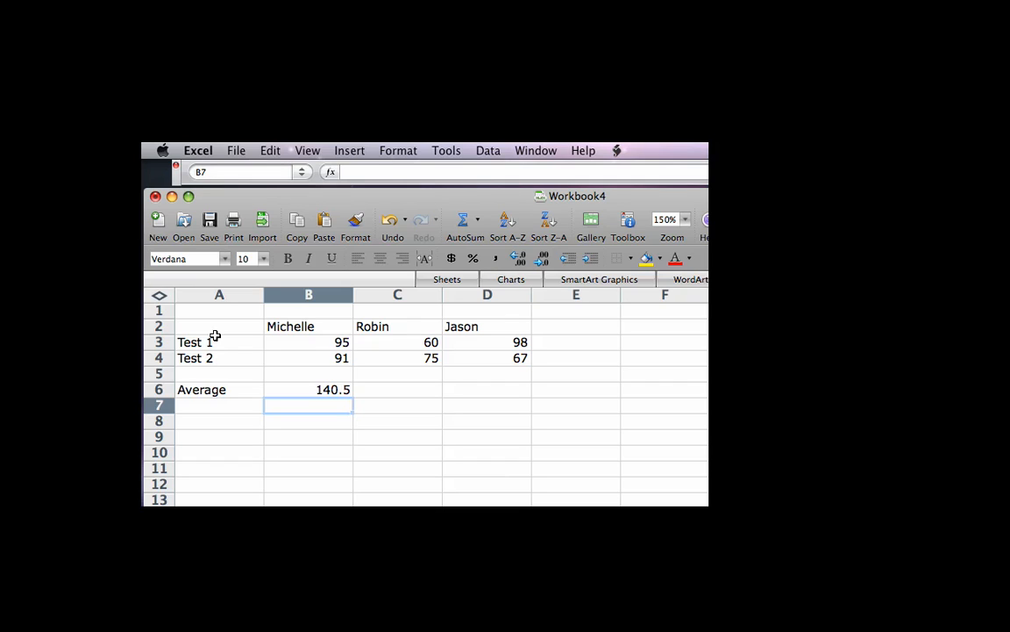
Clear the formula in B6 and enter =(B3+B4)/2 as the first student's average.
key("Up")
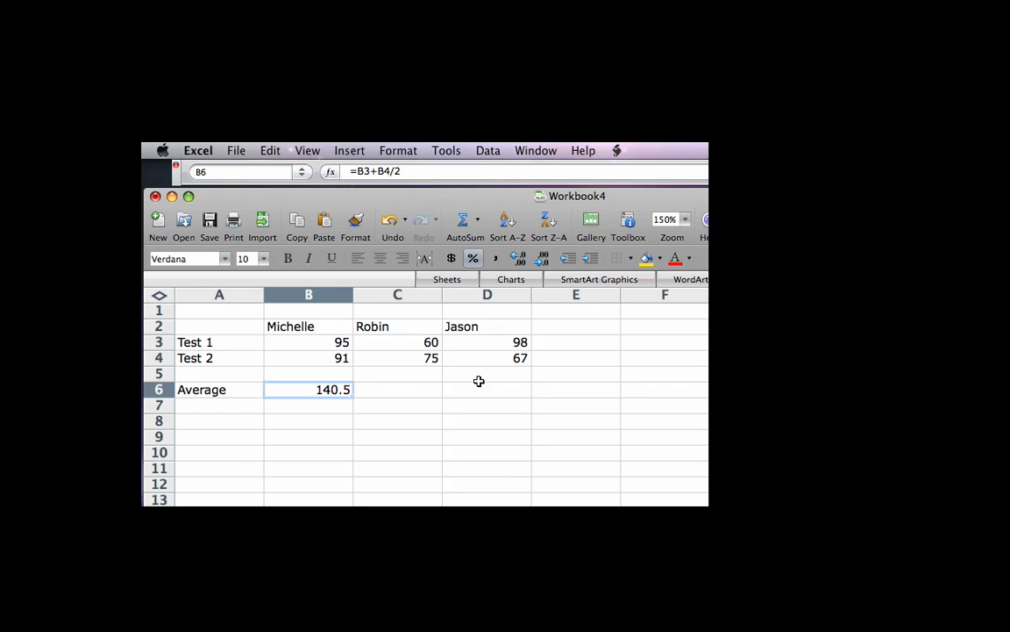
key("Delete")
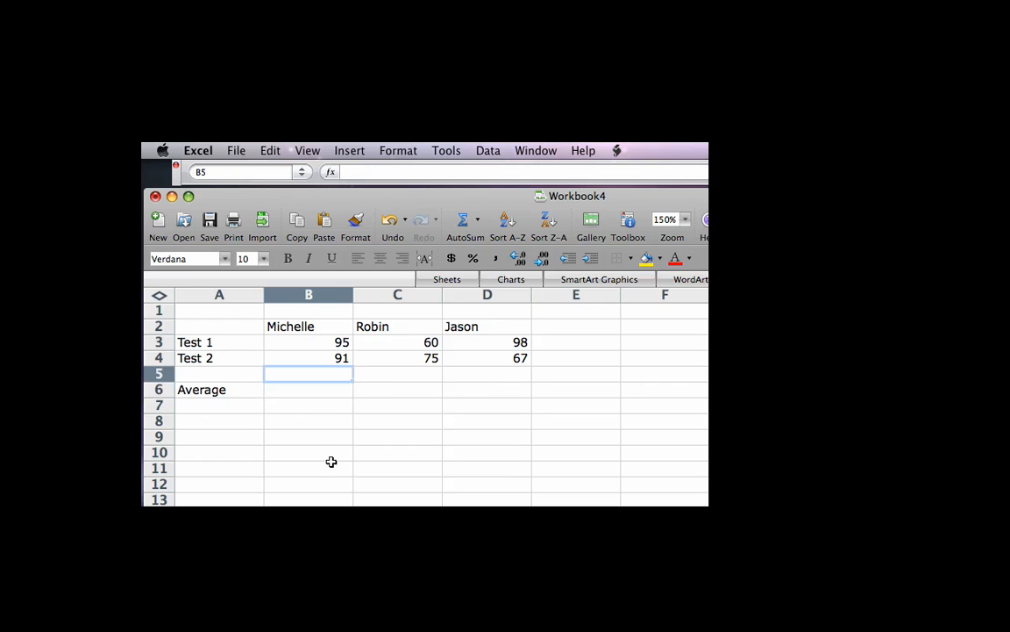
type("=(")
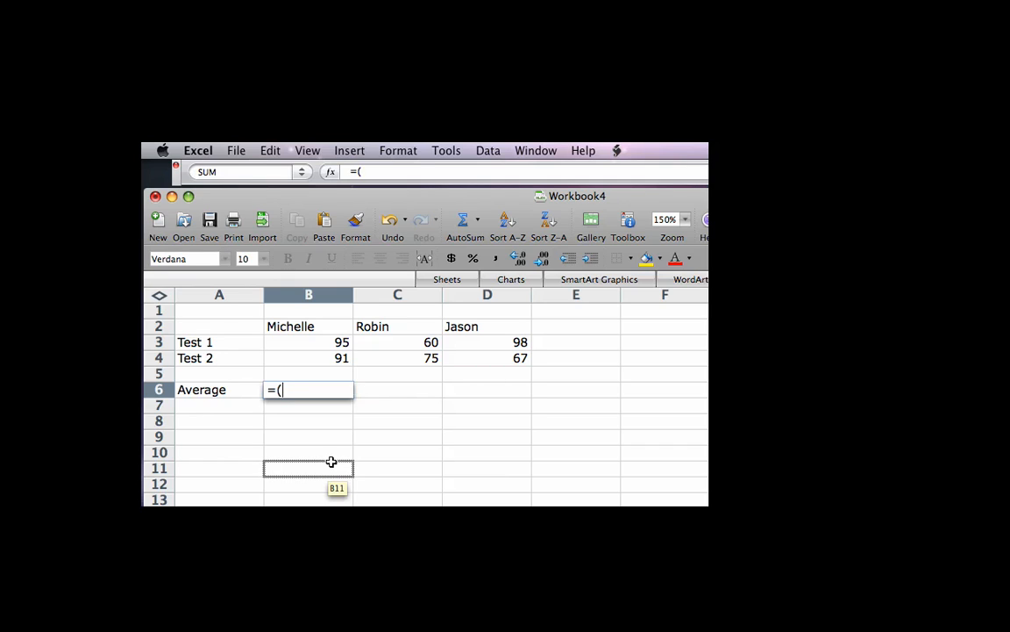
type("b3+")
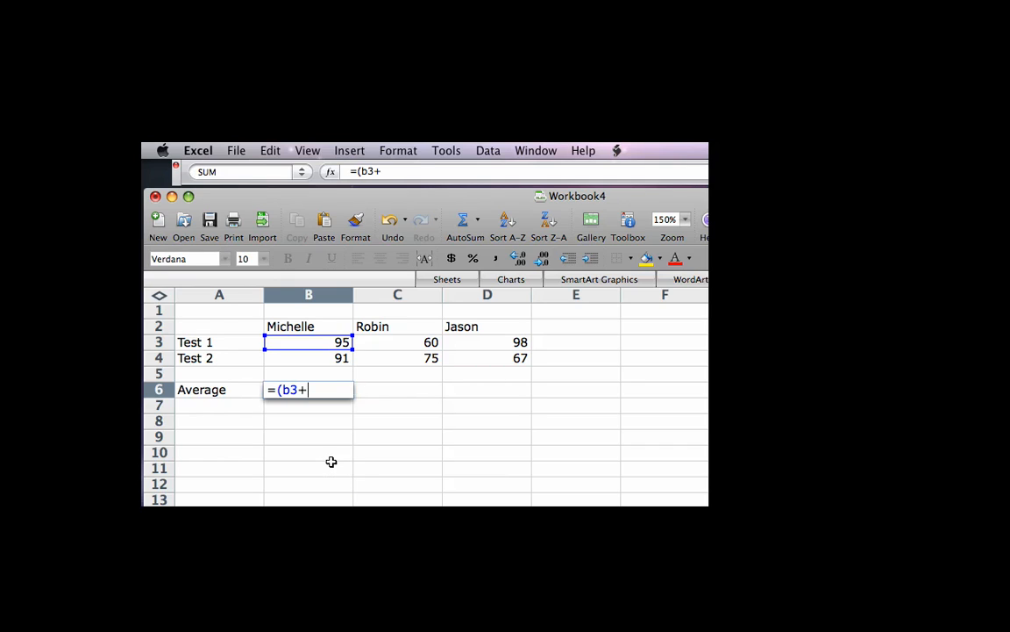
type("b4)")
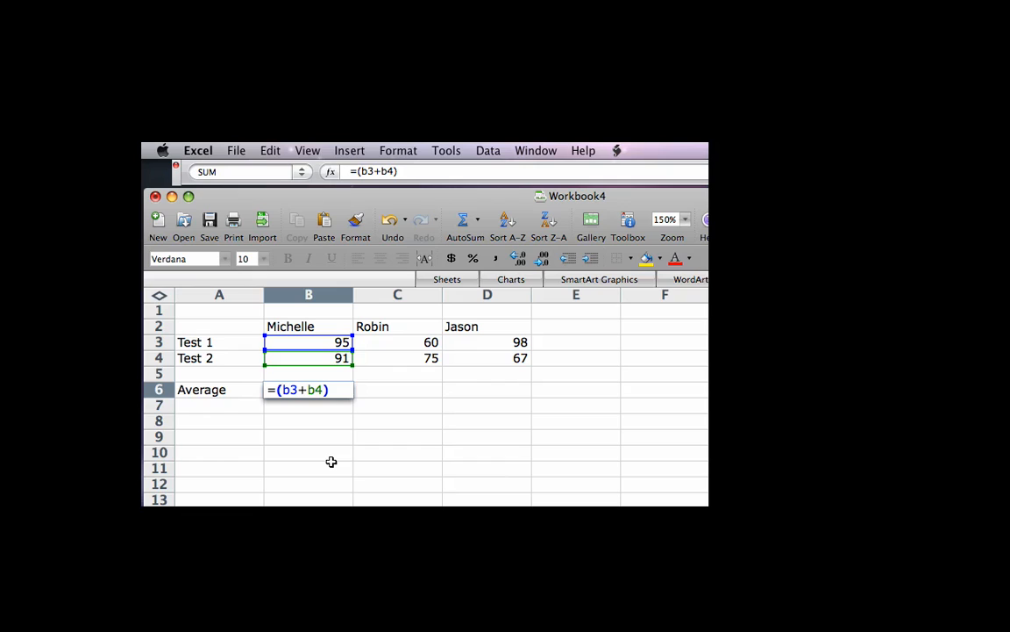
type("/2")
key("Return")
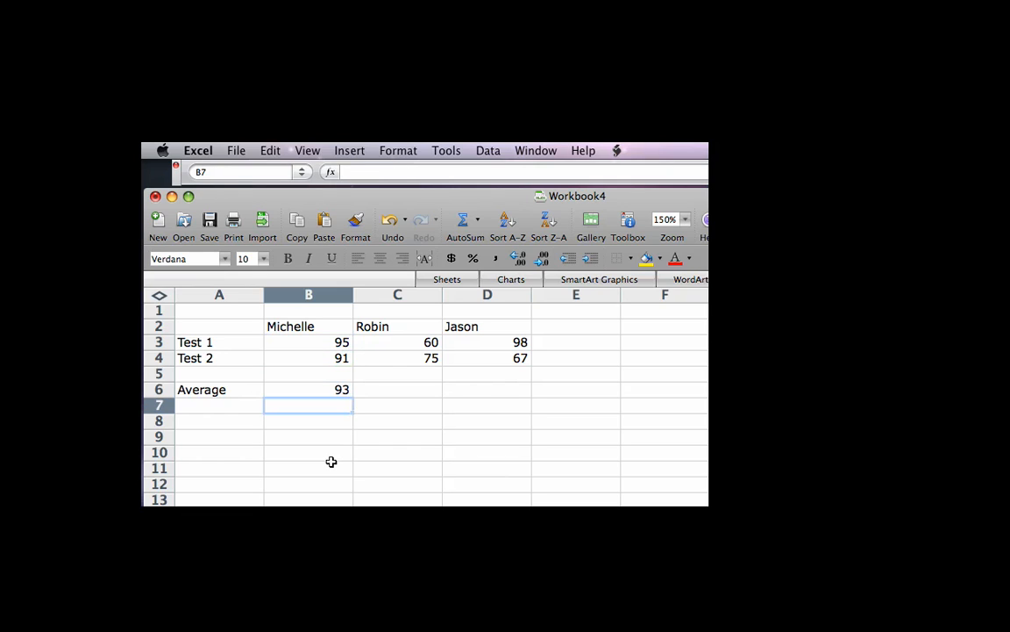
Copy the average formula from B6 into C6 for the second student and end copy mode.
key("Up")
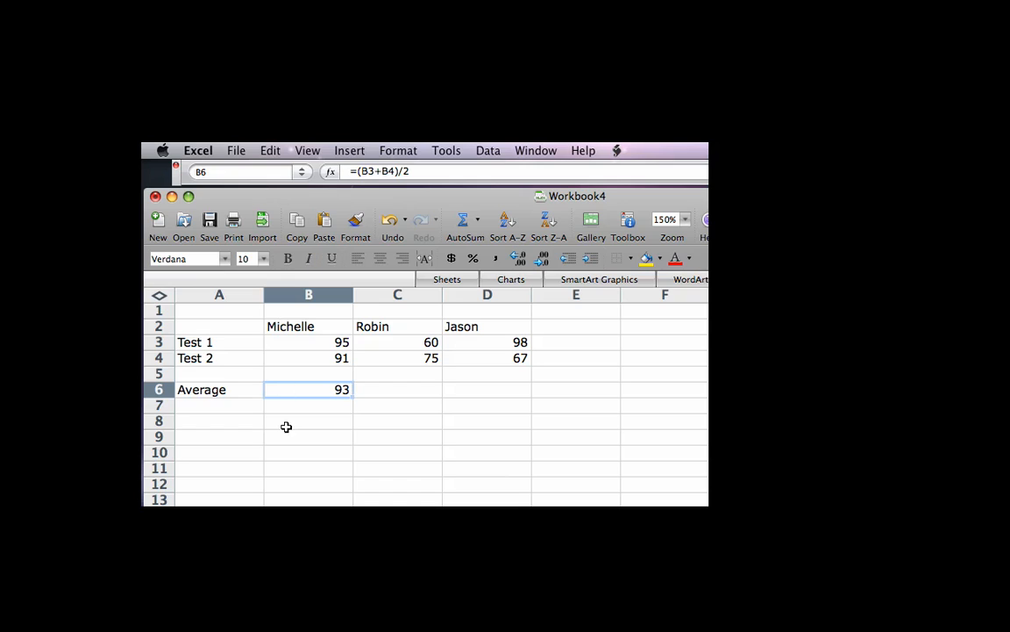
right_click(312, 389)
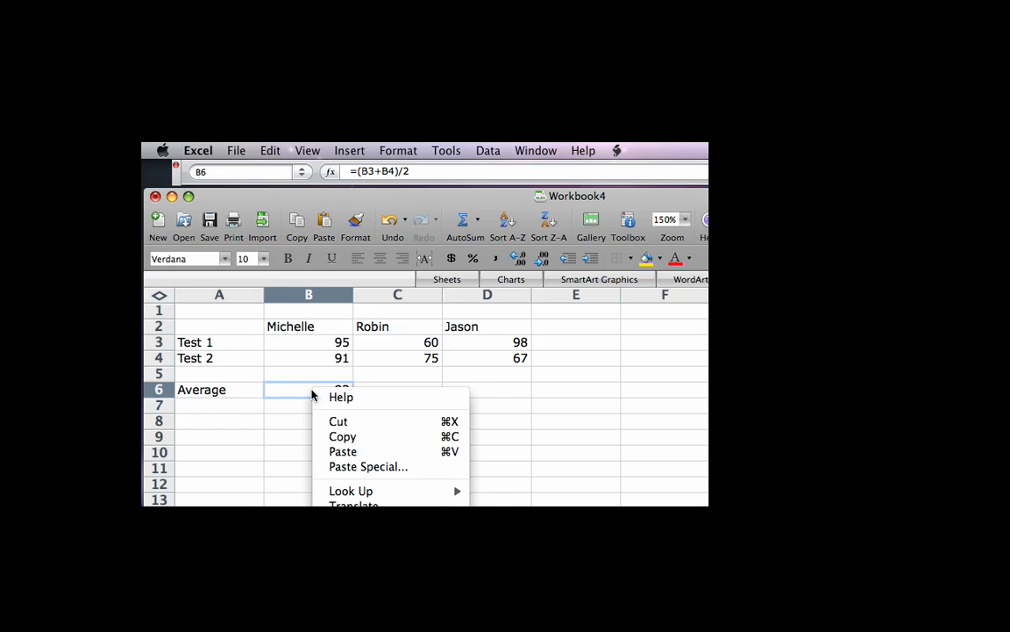
left_click(345, 440)
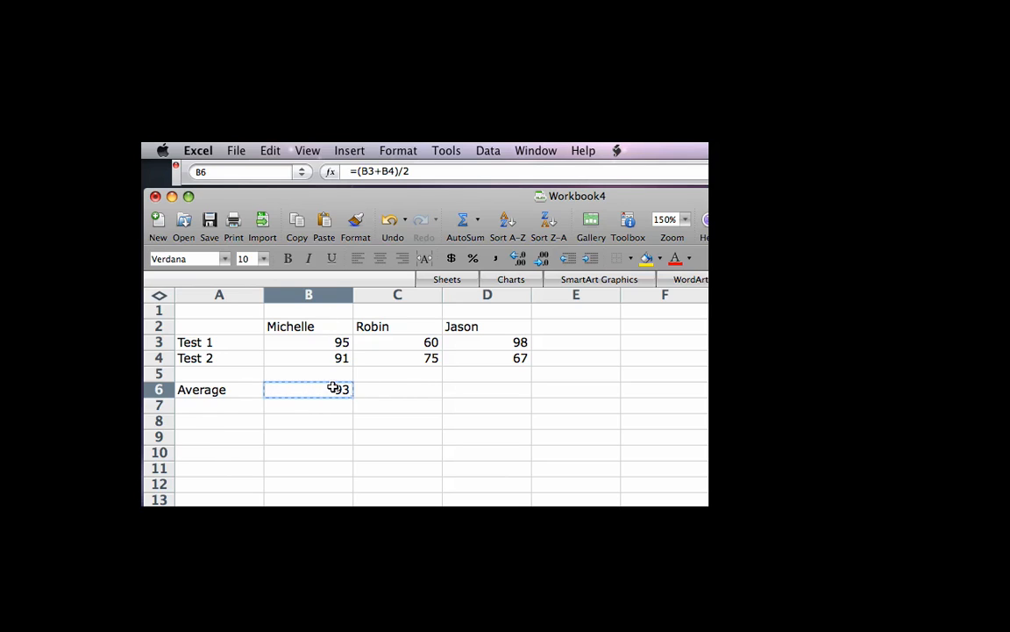
left_click(383, 390)
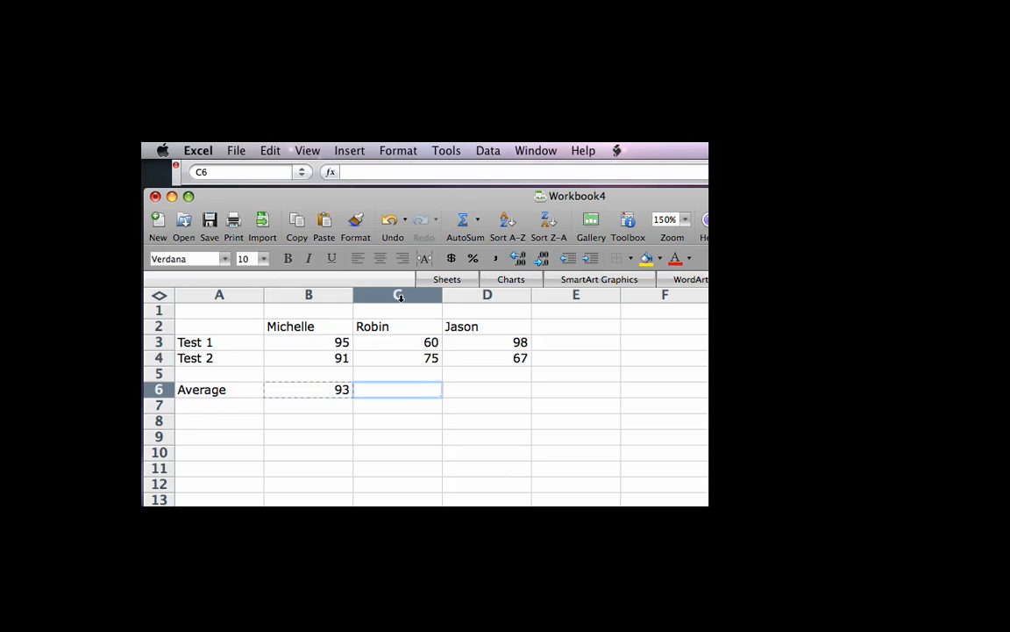
right_click(412, 388)
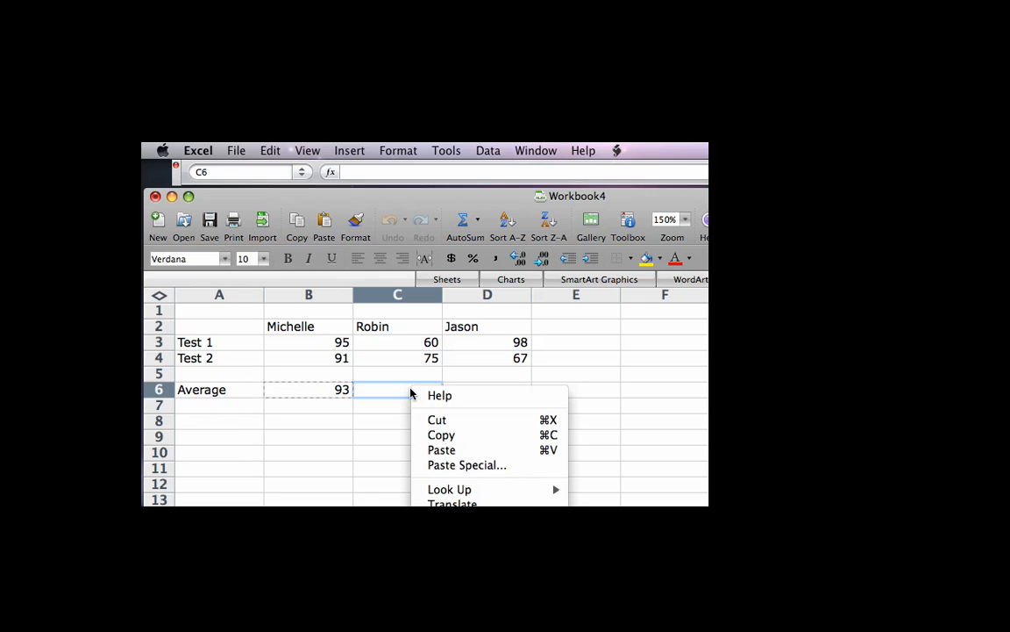
left_click(465, 452)
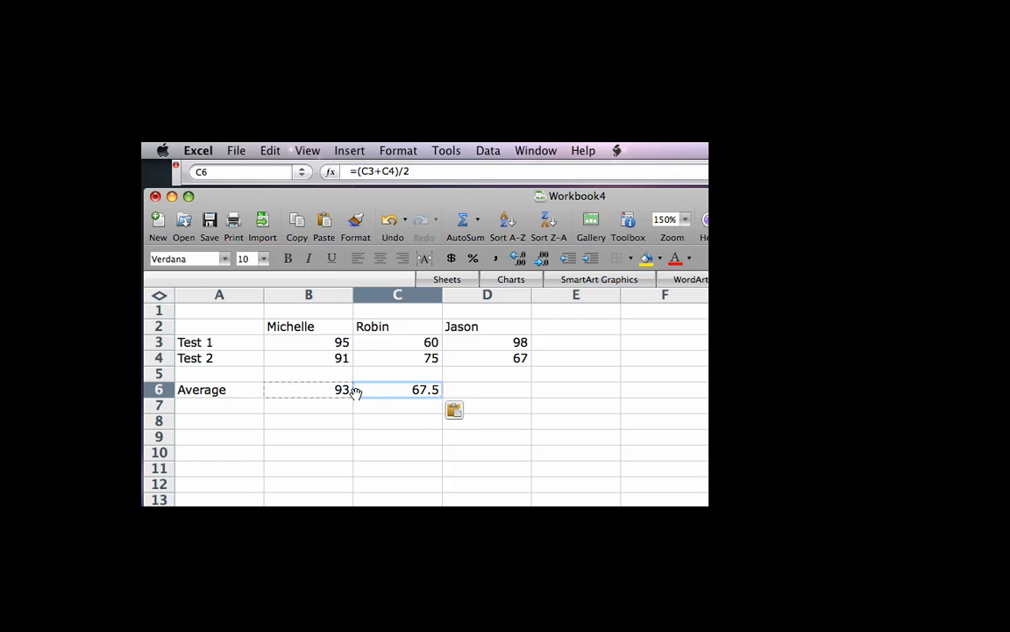
key("Escape")
left_click(352, 230)
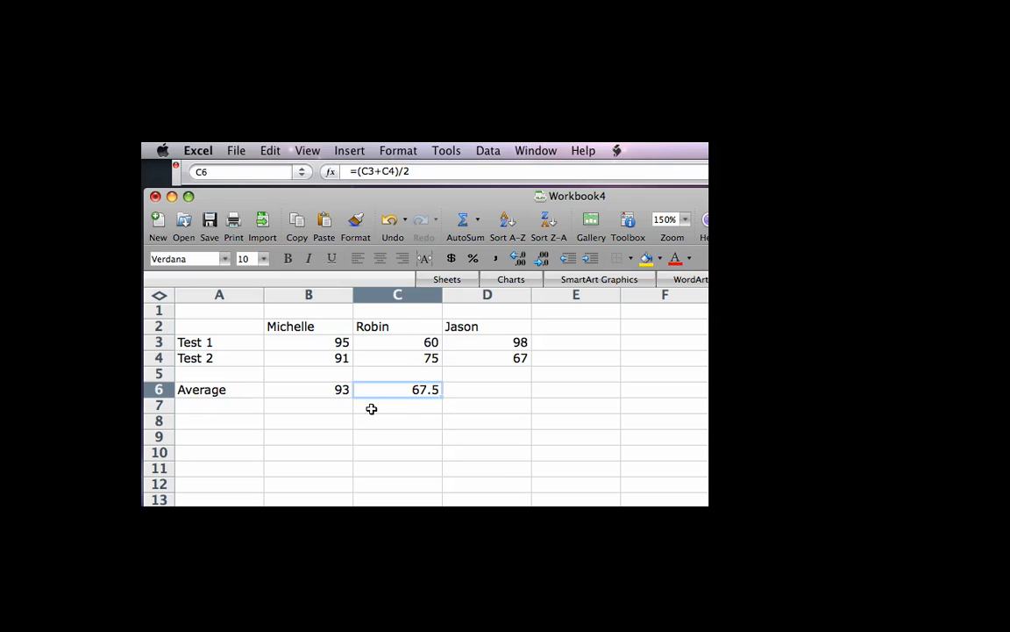
Copy the average formula from B6 into D6 for the third student and end copy mode.
left_click(329, 393)
key("super+c")
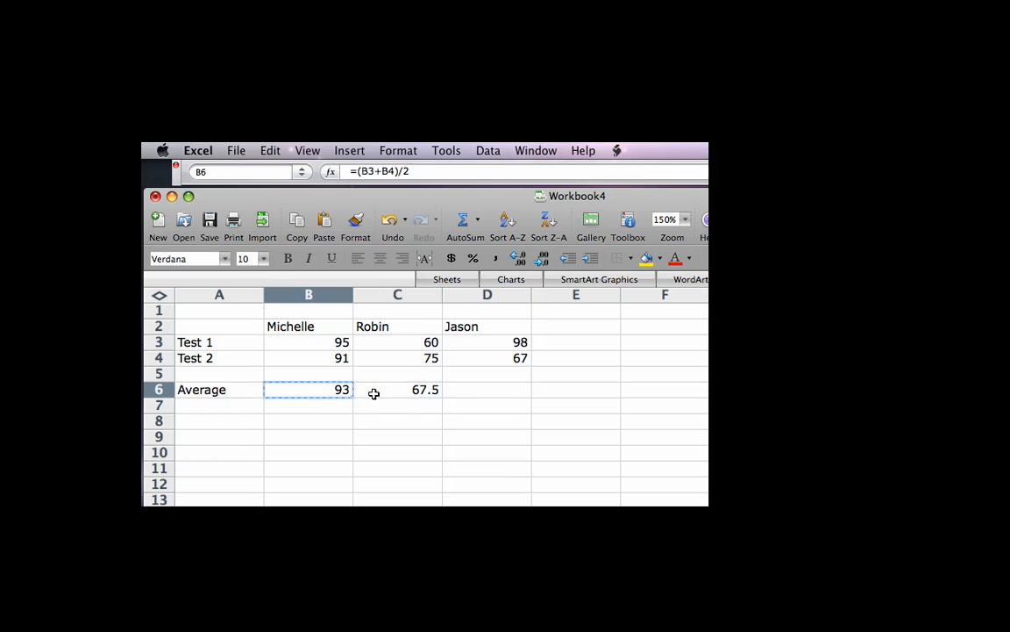
left_click(490, 391)
key("super+v")
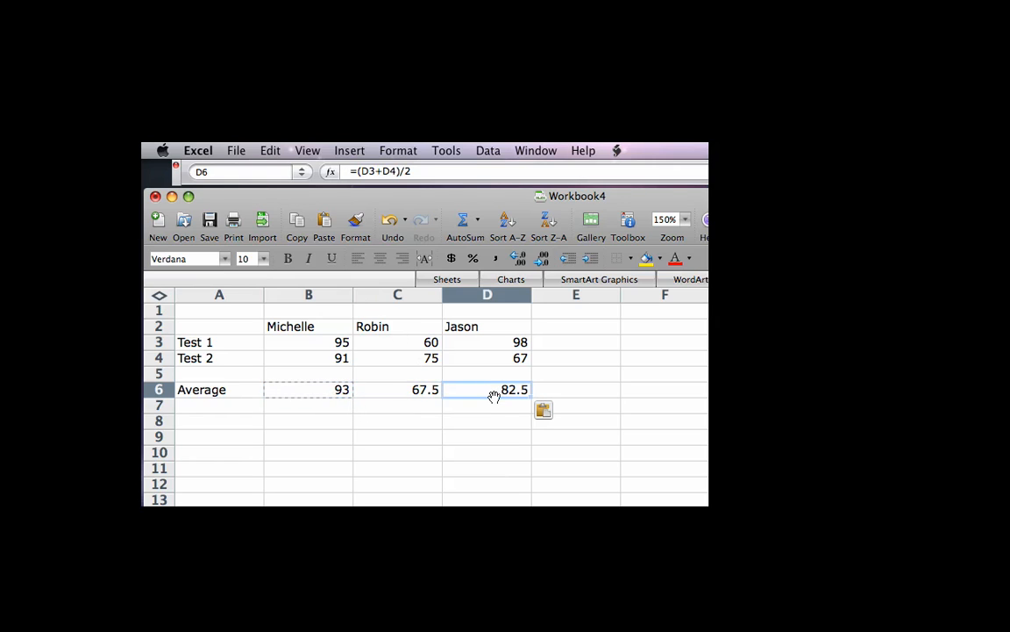
key("Escape")
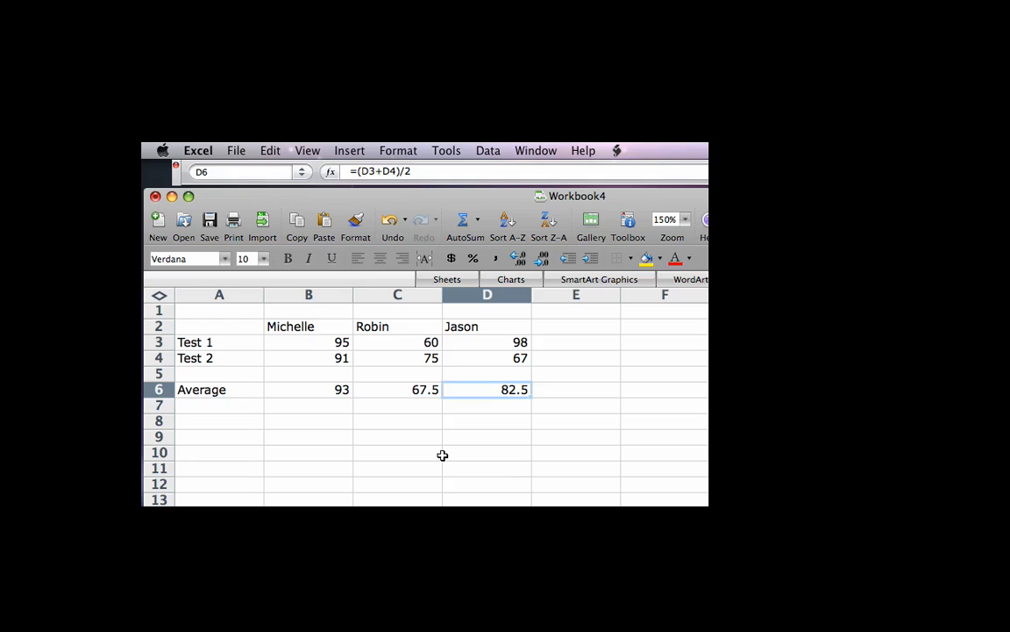
Insert three blank rows above the row of student names, starting at row 2.
left_click(158, 326)
left_click_drag(158, 326, 158, 406)
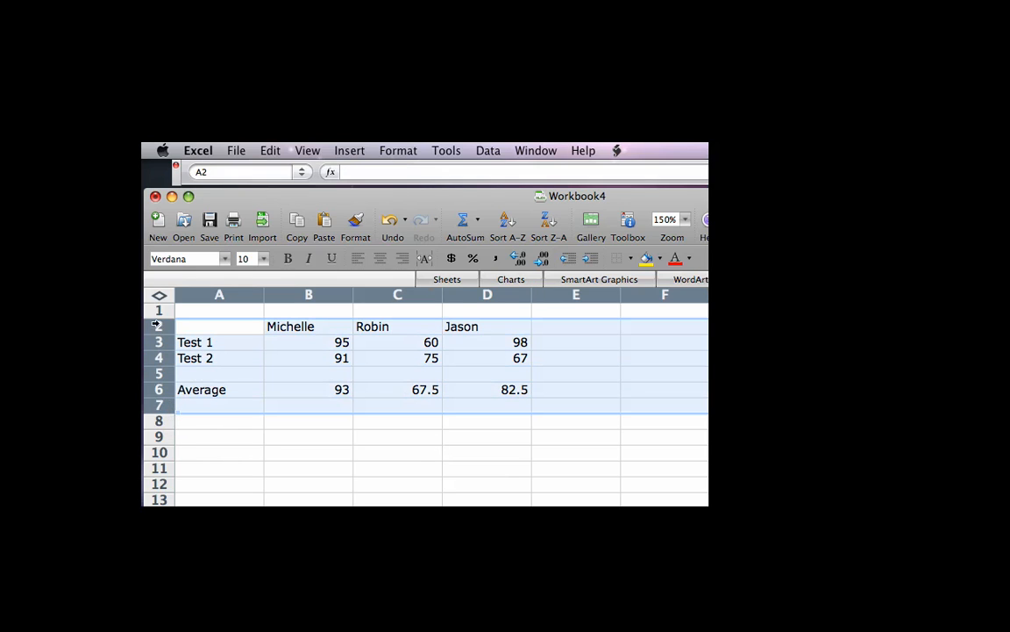
left_click(158, 326)
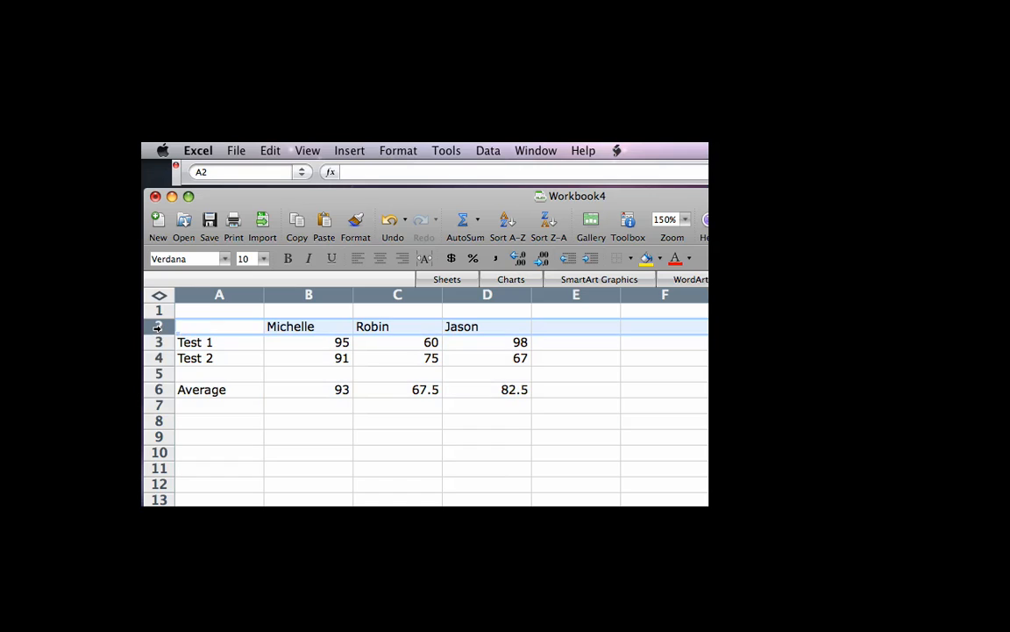
left_click(214, 309)
left_click_drag(158, 325, 158, 359)
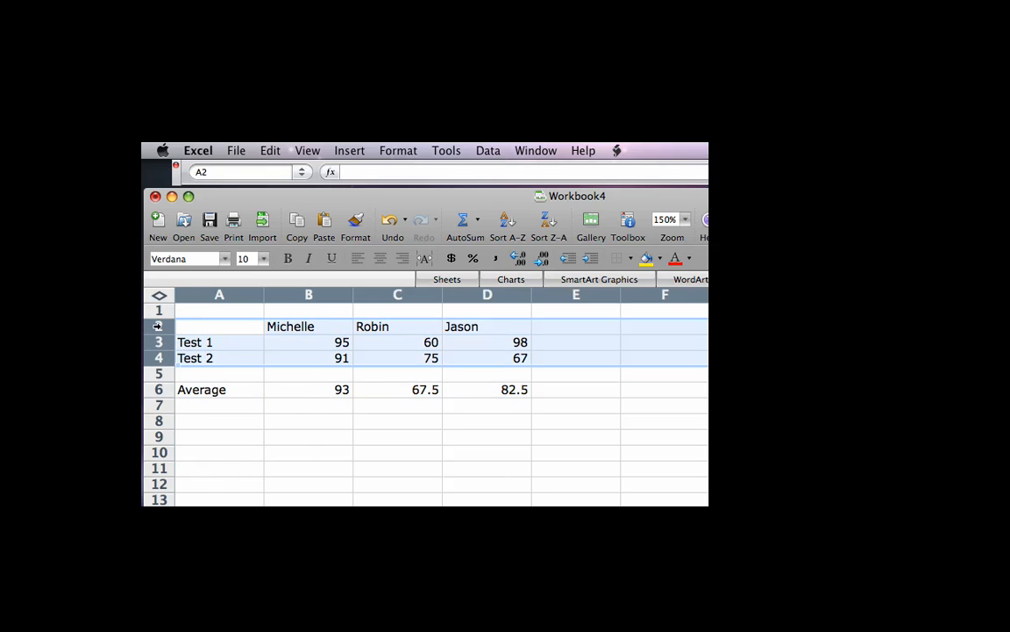
right_click(166, 338)
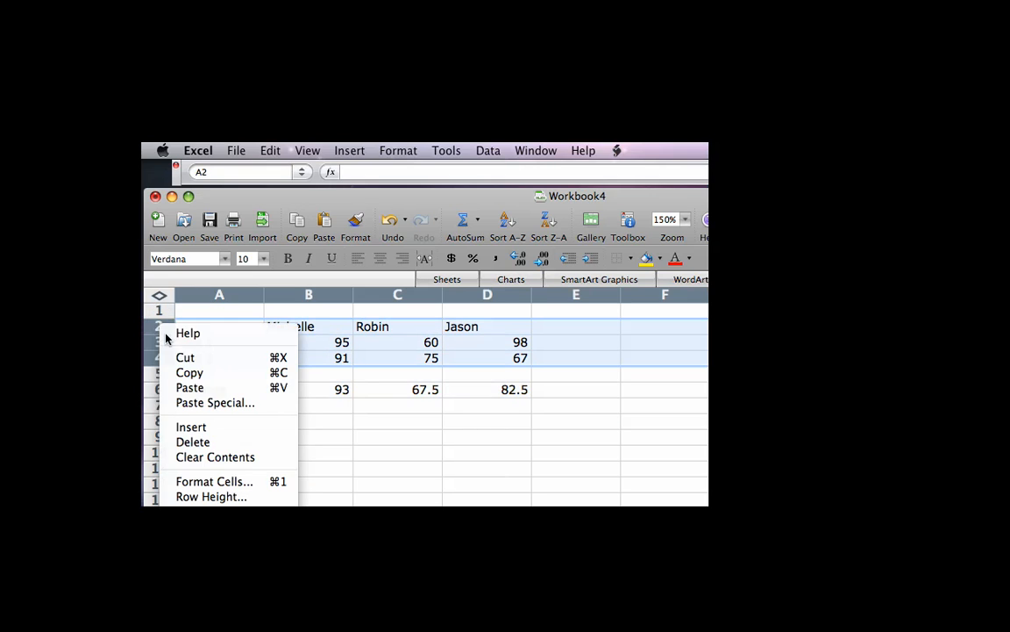
left_click(209, 426)
Enter the label Group Paper in A3 and its score of 92 in B3.
left_click(234, 326)
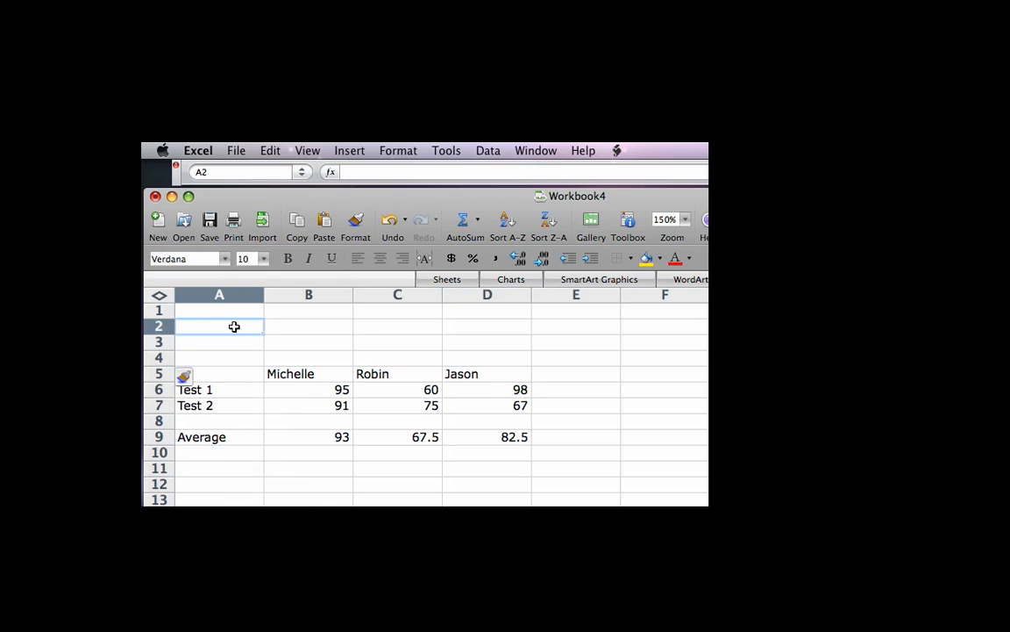
key("Down")
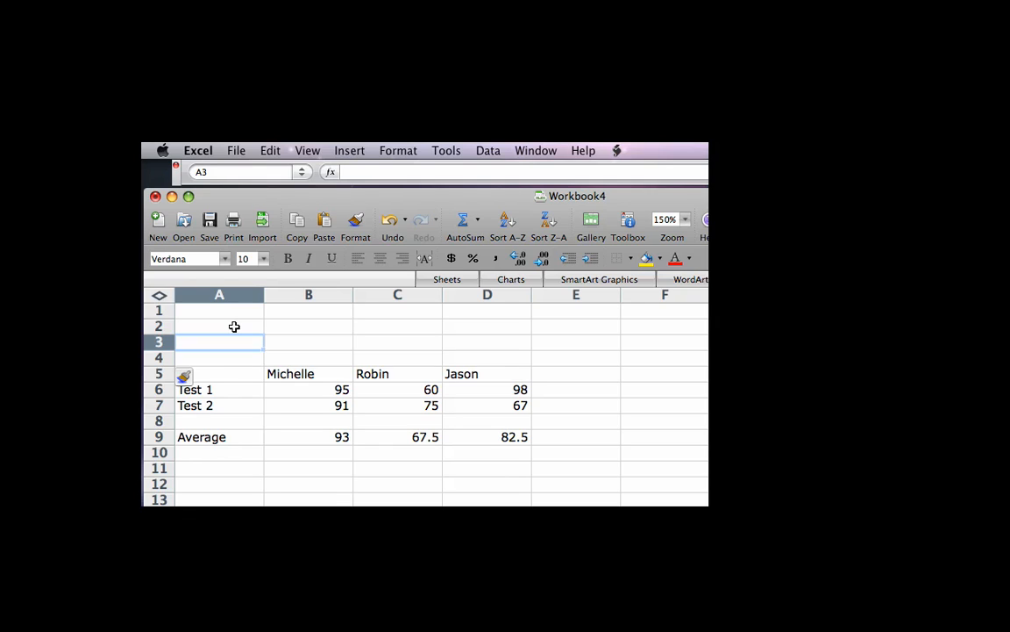
type("Group ")
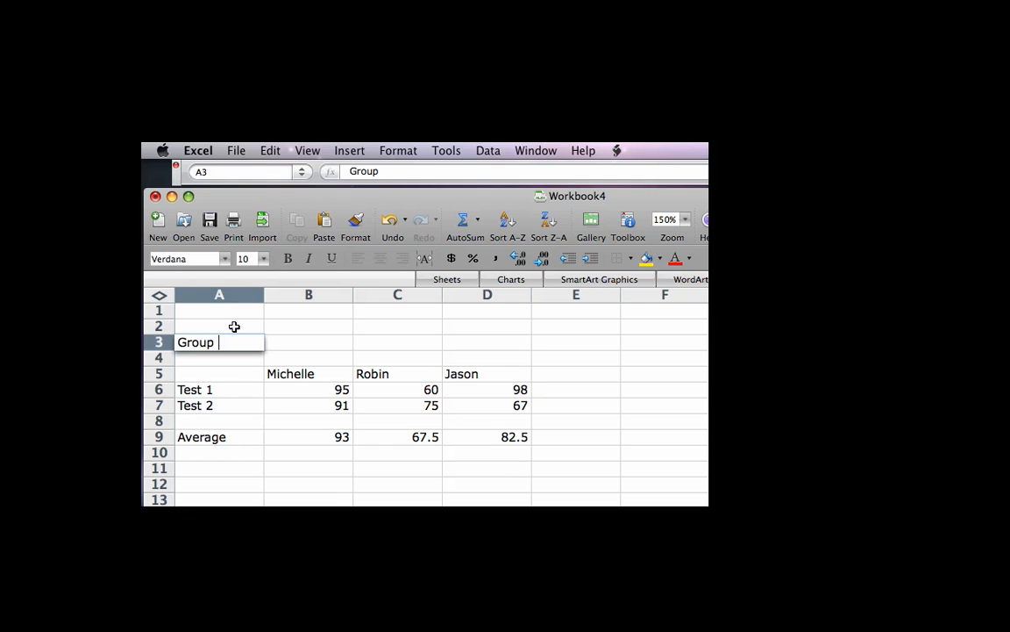
type("Paper")
key("Tab")
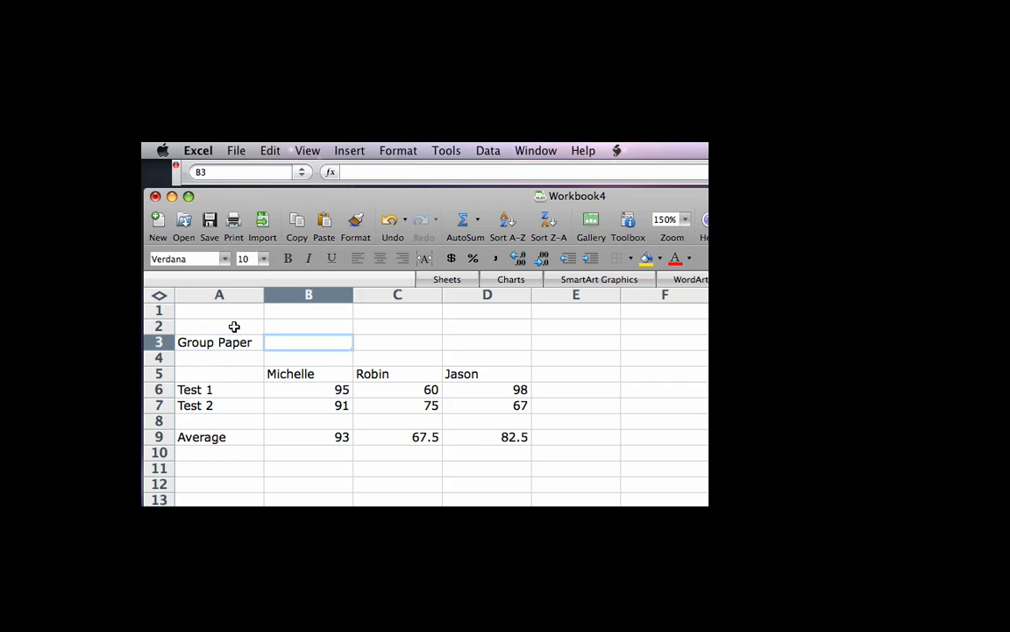
type("92")
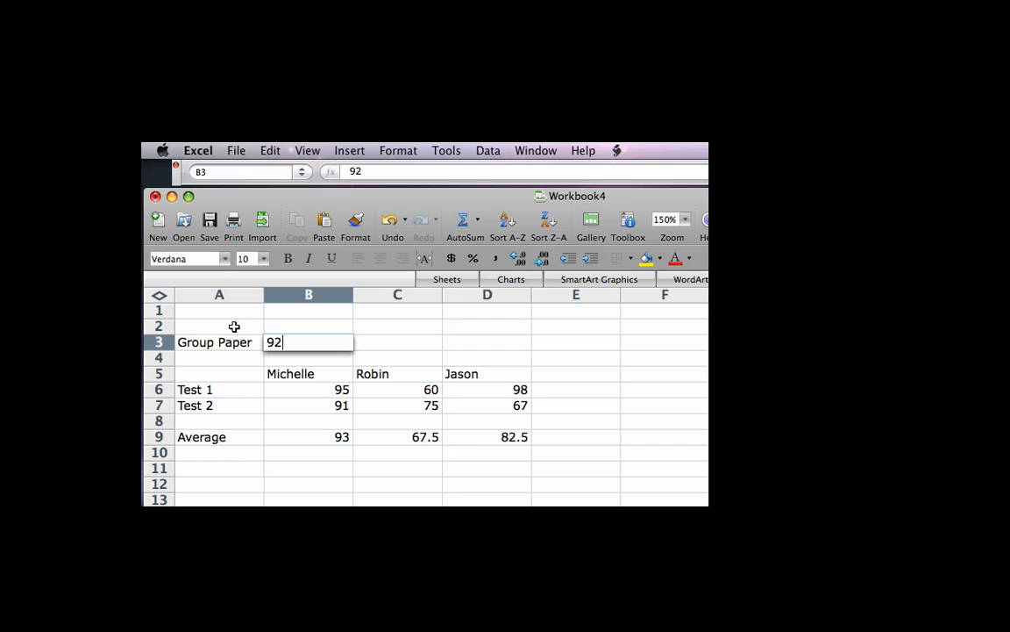
key("Return")
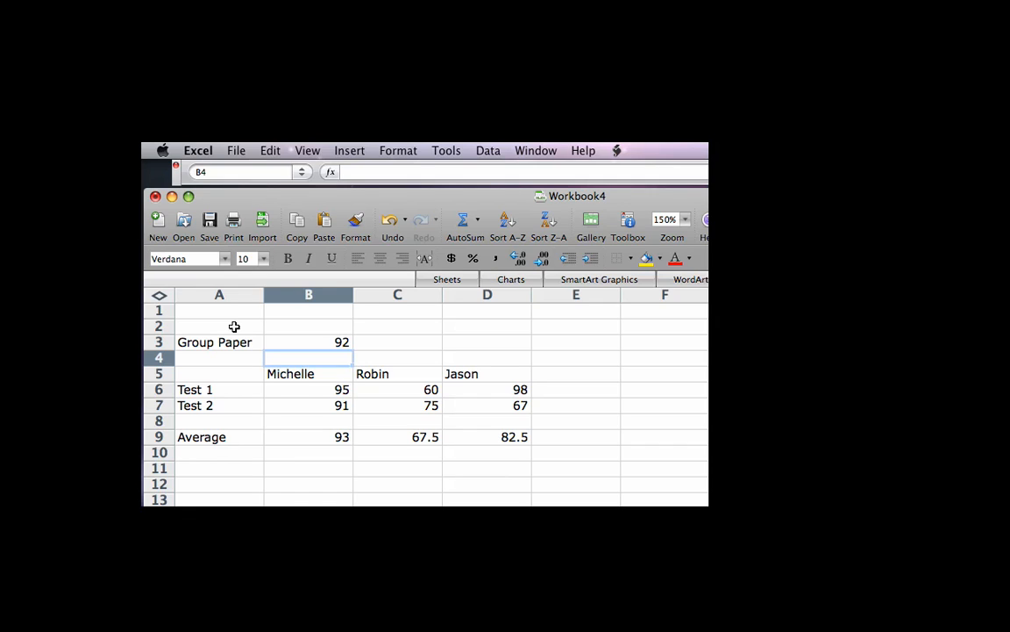
Clear the three students' average formulas from B9, C9 and D9.
key("Down")
key("Down")
key("Down")
key("Down")
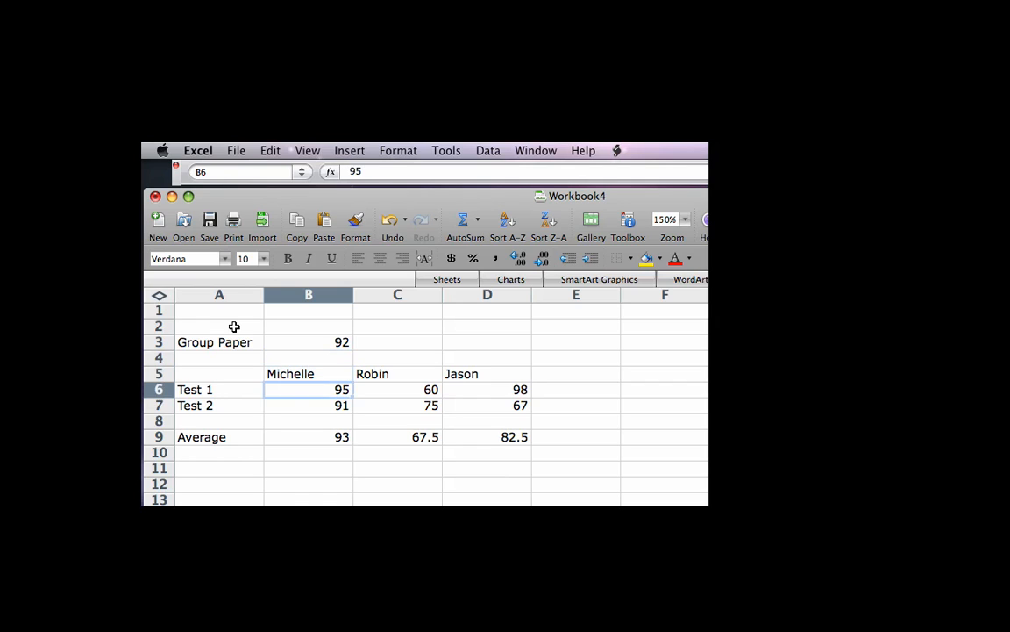
key("Down")
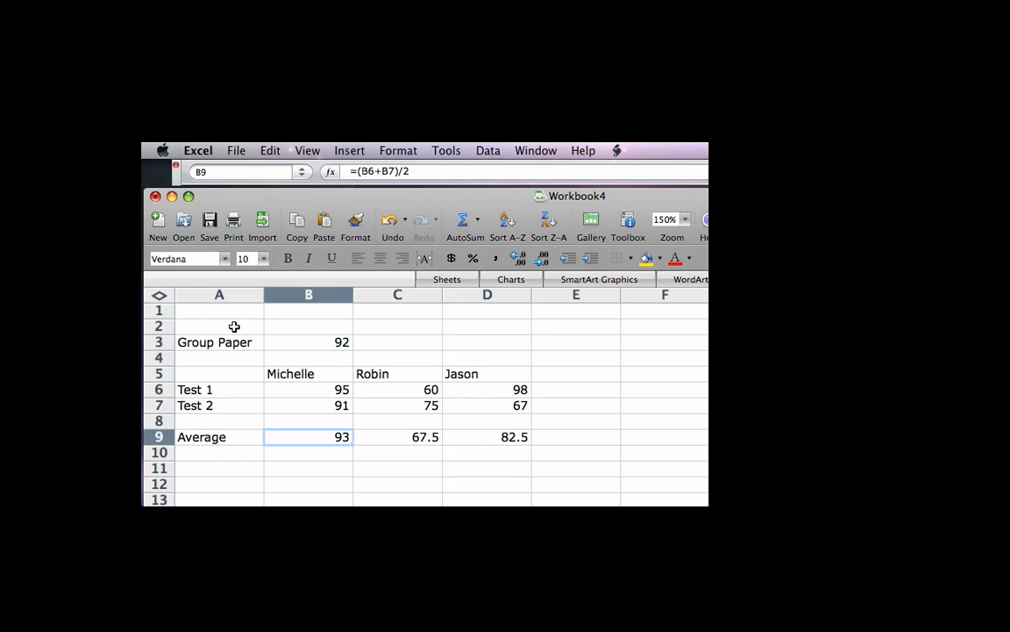
key("ctrl+u")
key("Tab")
key("BackSpace")
key("Right")
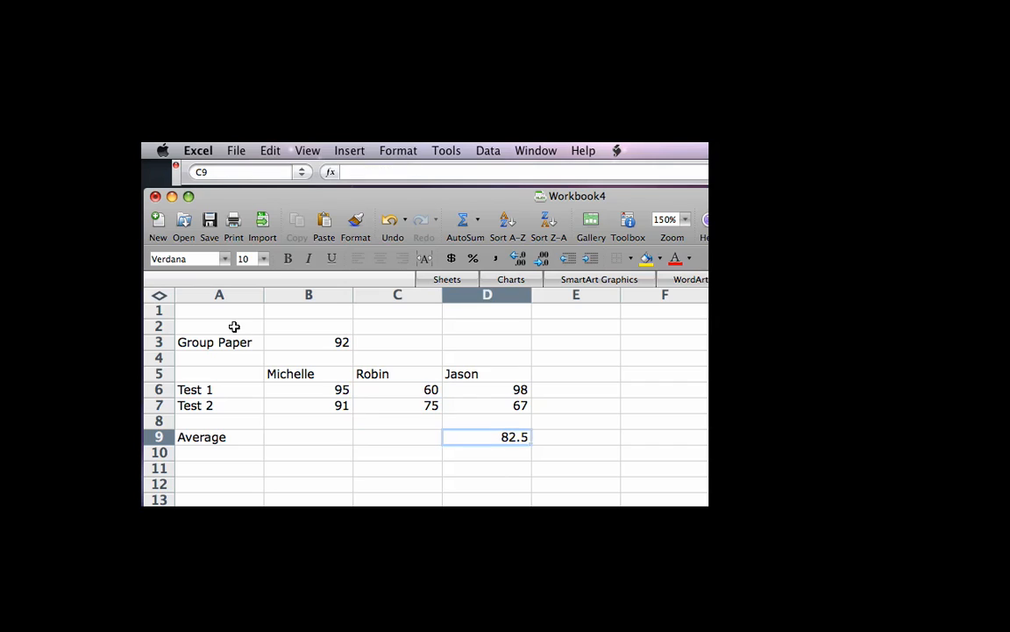
key("BackSpace")
Enter the formula =(B3+B6+B7)/3 in B9 to average the group paper and both tests for the first student.
key("Down")
key("Left")
key("Left")
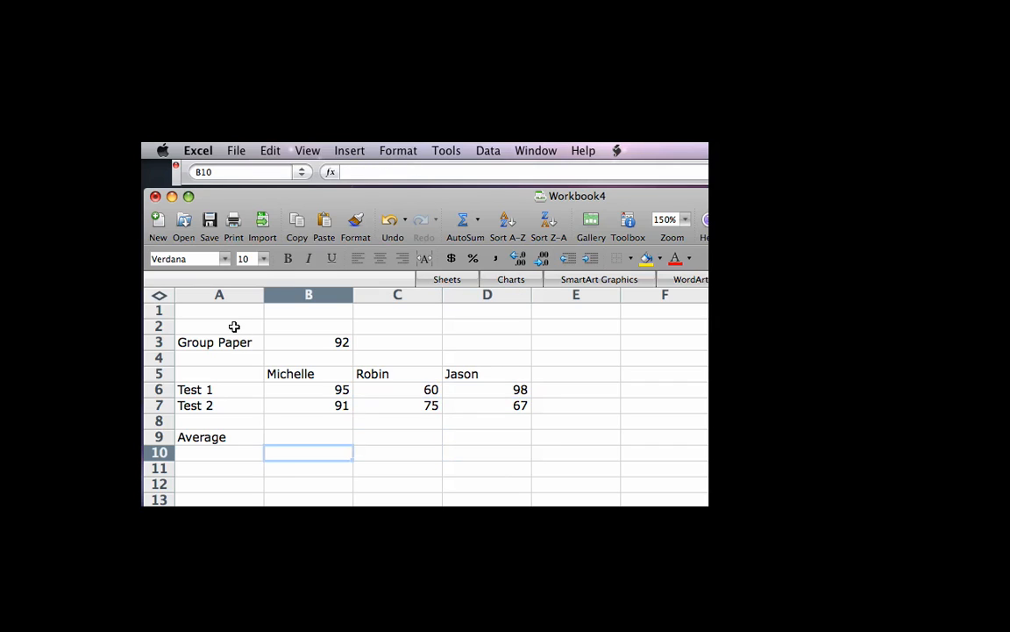
key("Up")
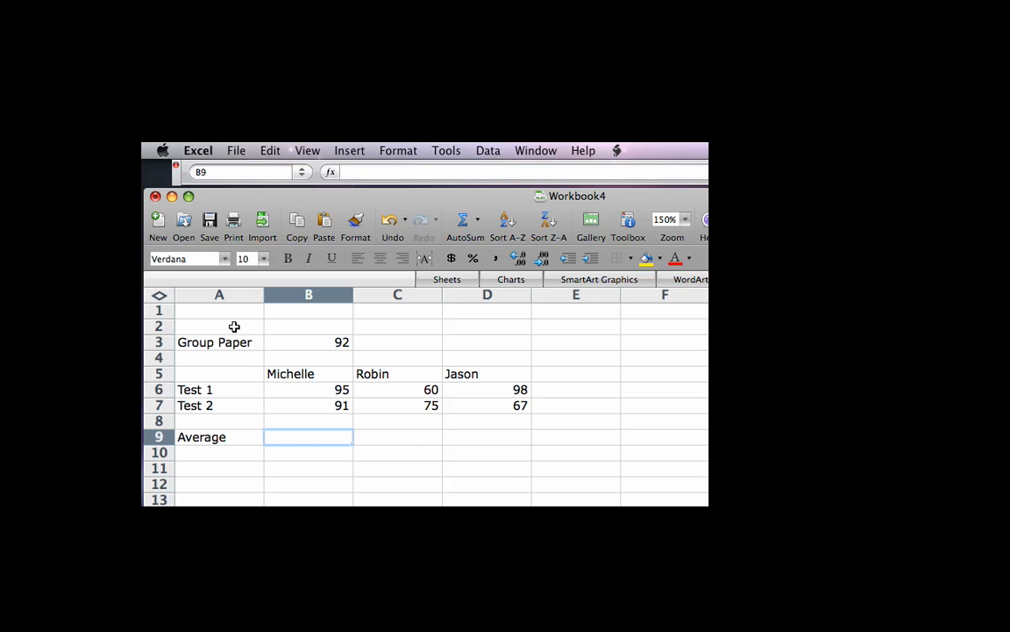
type("=(")
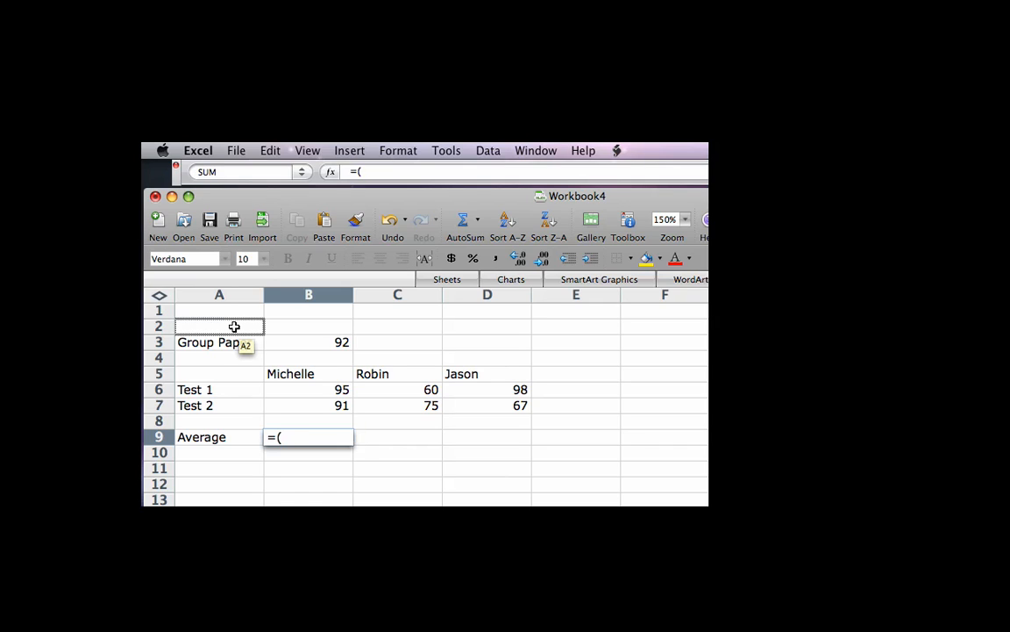
type("B3+")
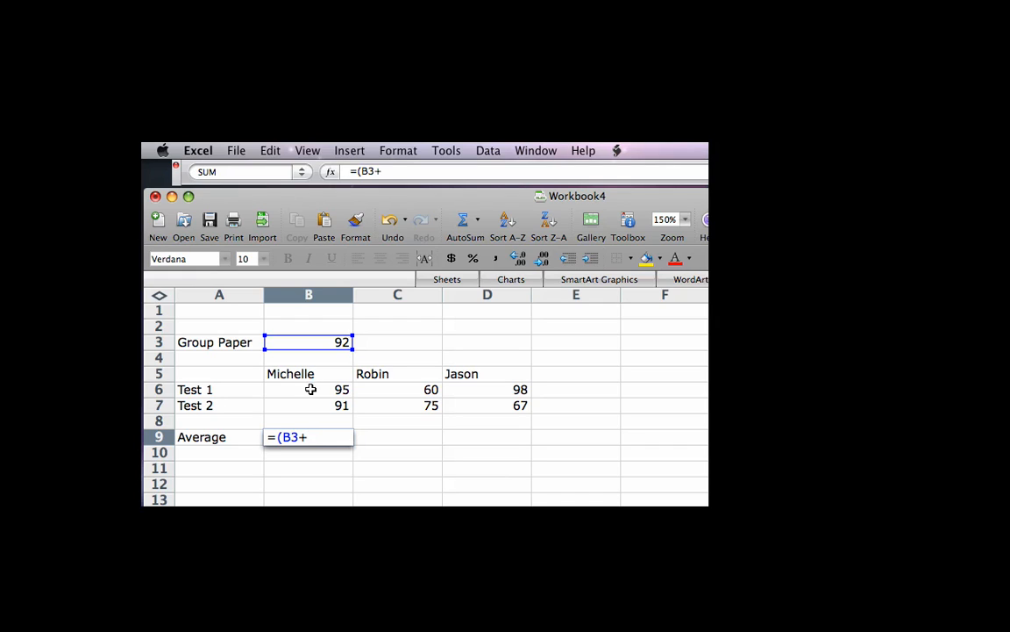
type("b6+")
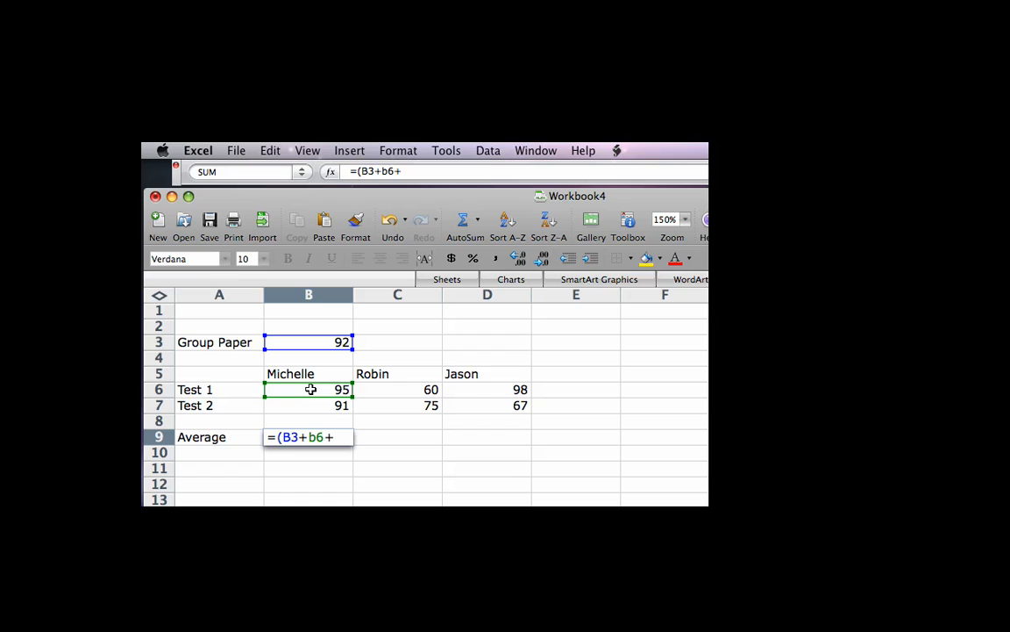
type("b7)")
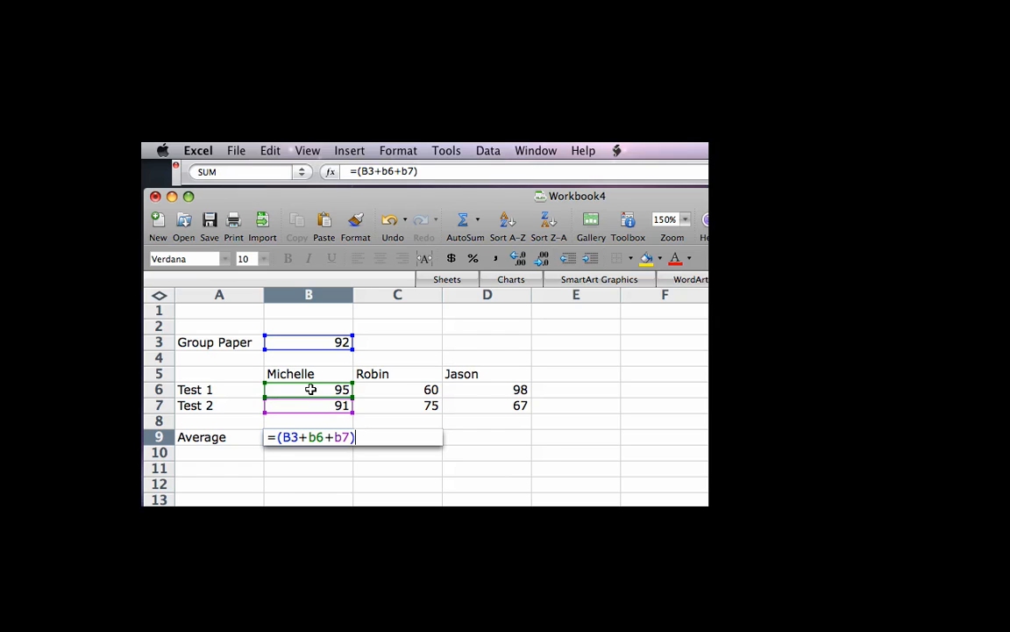
type("/3")
key("Return")
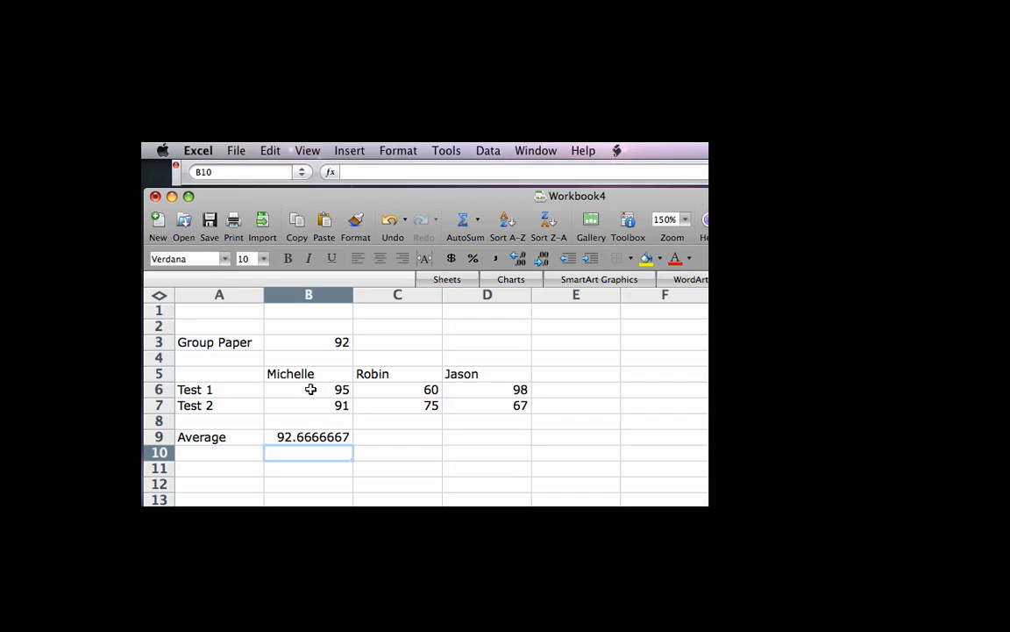
Copy the average formula from B9 into C9 with its relative references and end copy mode.
key("Up")
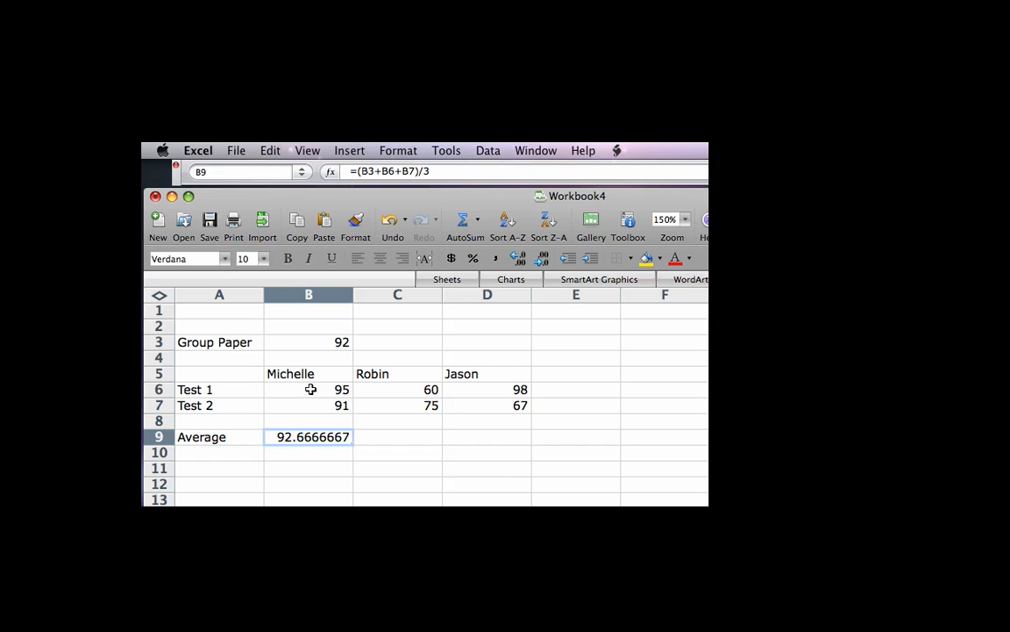
key("Right")
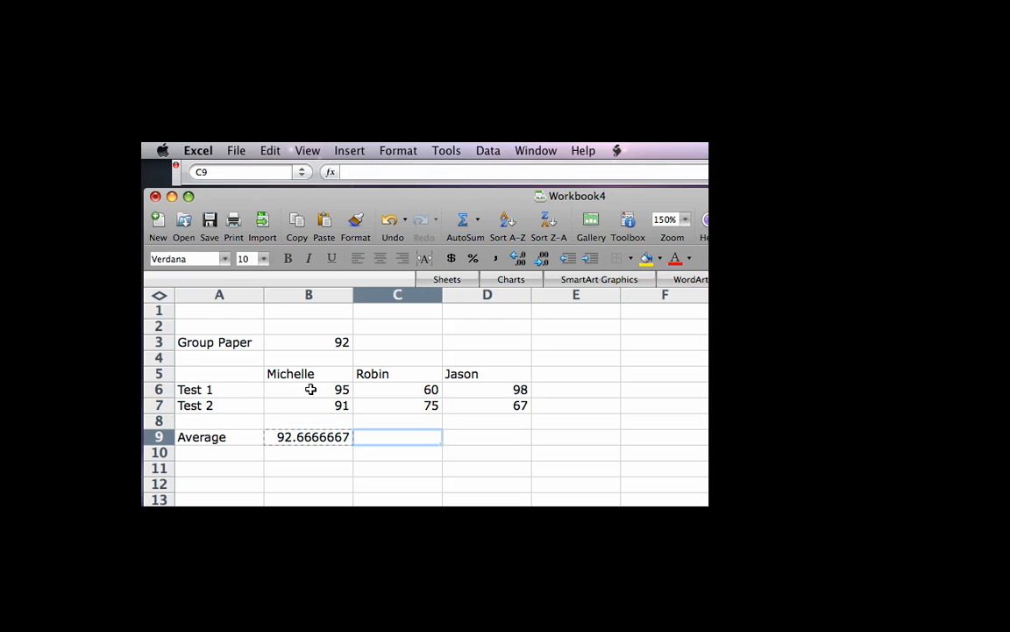
key("super+v")
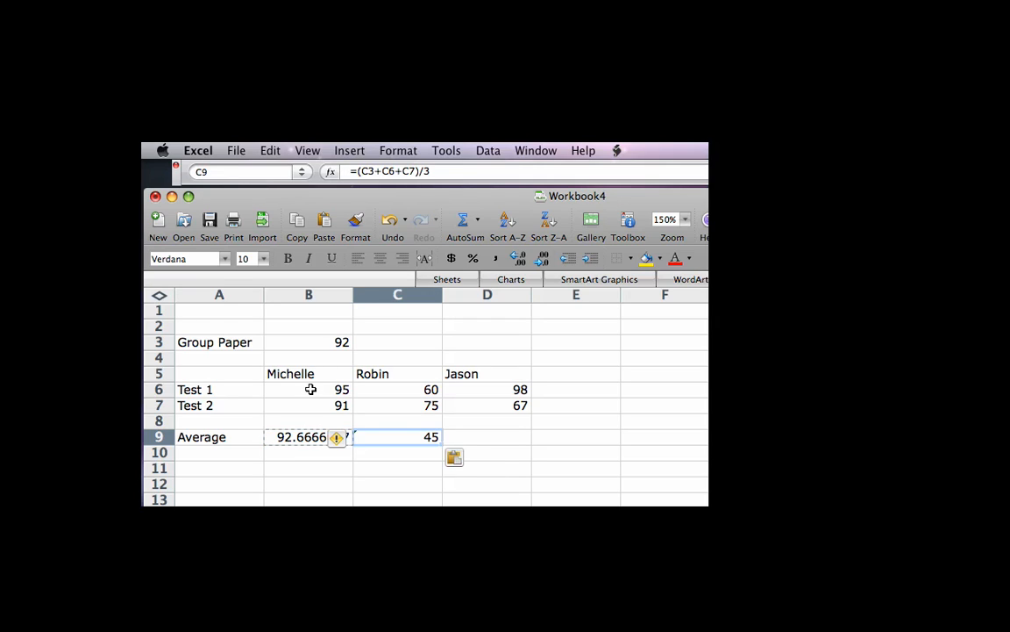
key("Escape")
Check the cells C3, C6 and C7 used by the copied formula in C9 against the group paper score in B3.
left_click(407, 342)
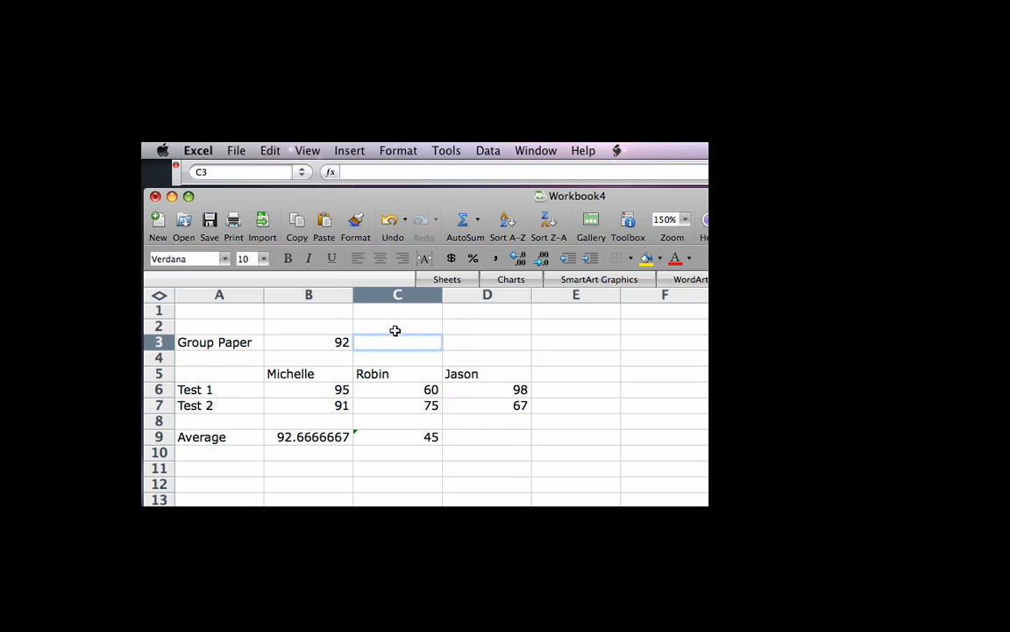
left_click(401, 391)
left_click(400, 403)
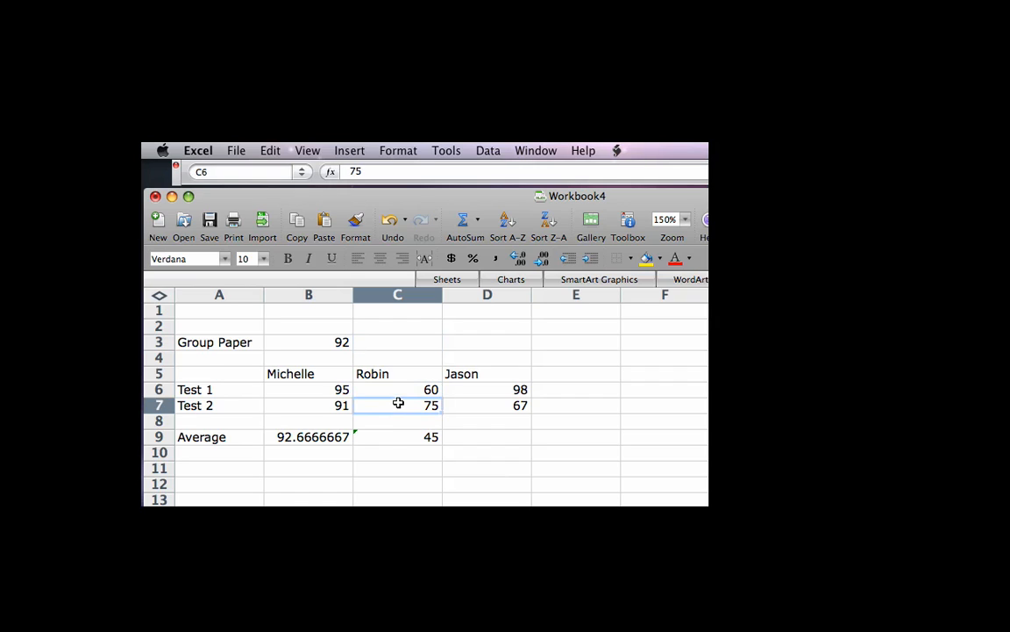
left_click(399, 437)
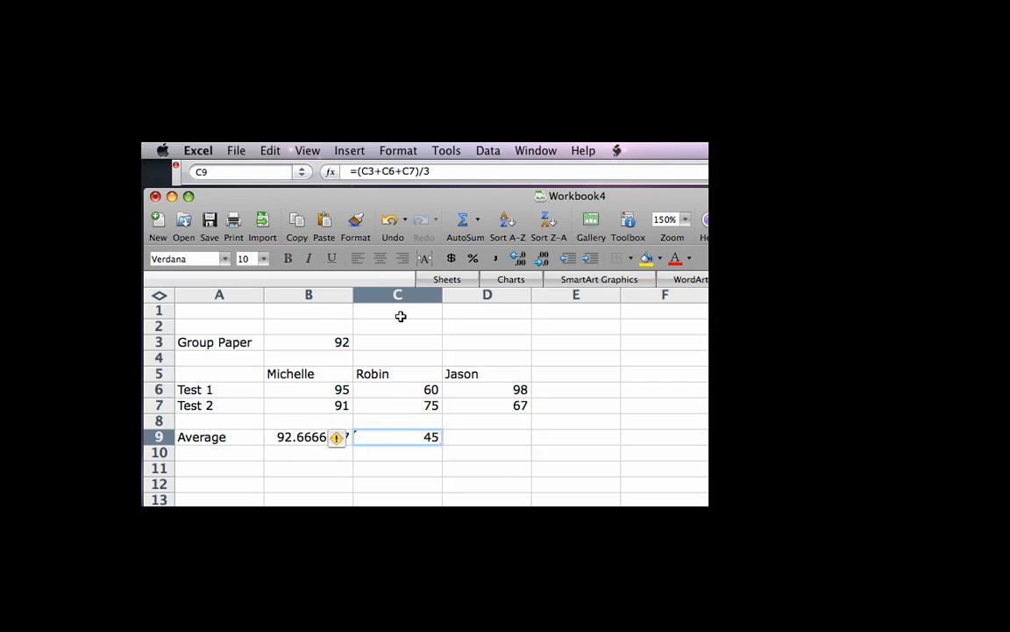
left_click(319, 343)
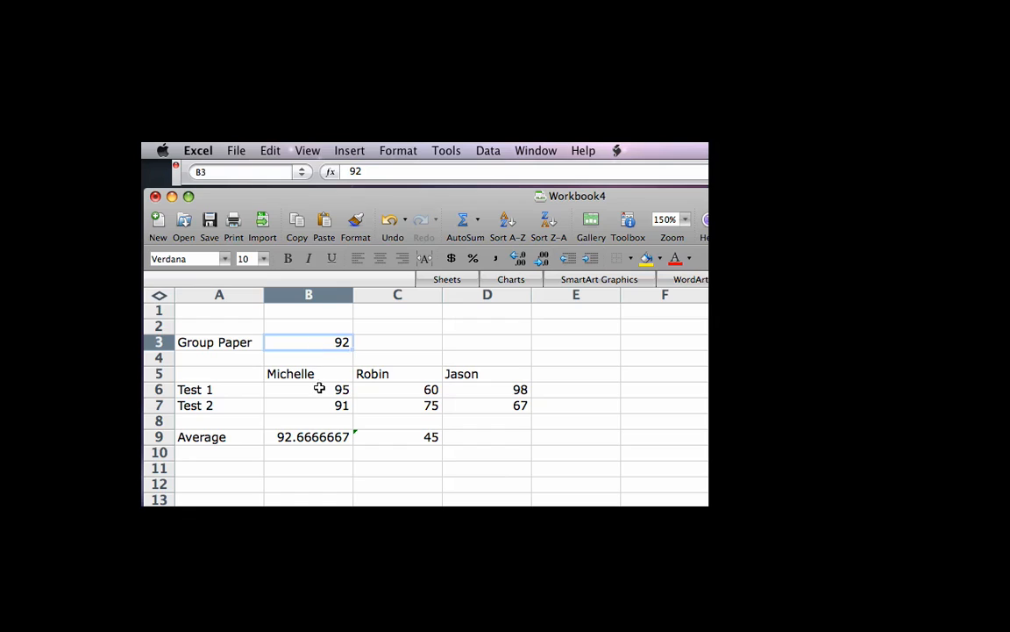
Clear the average formulas from C9 and B9.
left_click(394, 441)
key("BackSpace")
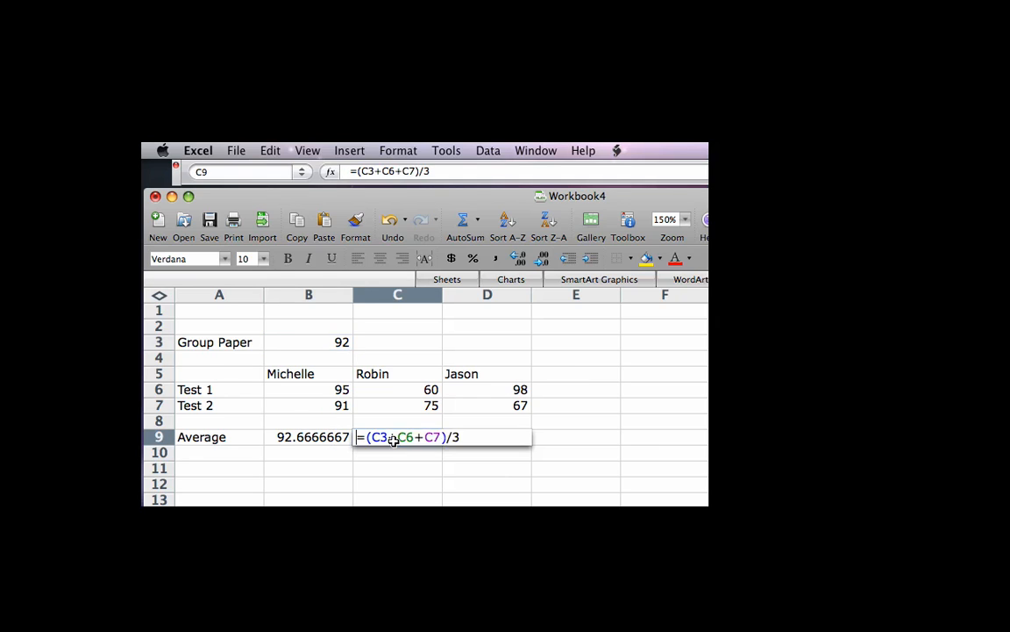
left_click(306, 433)
key("BackSpace")
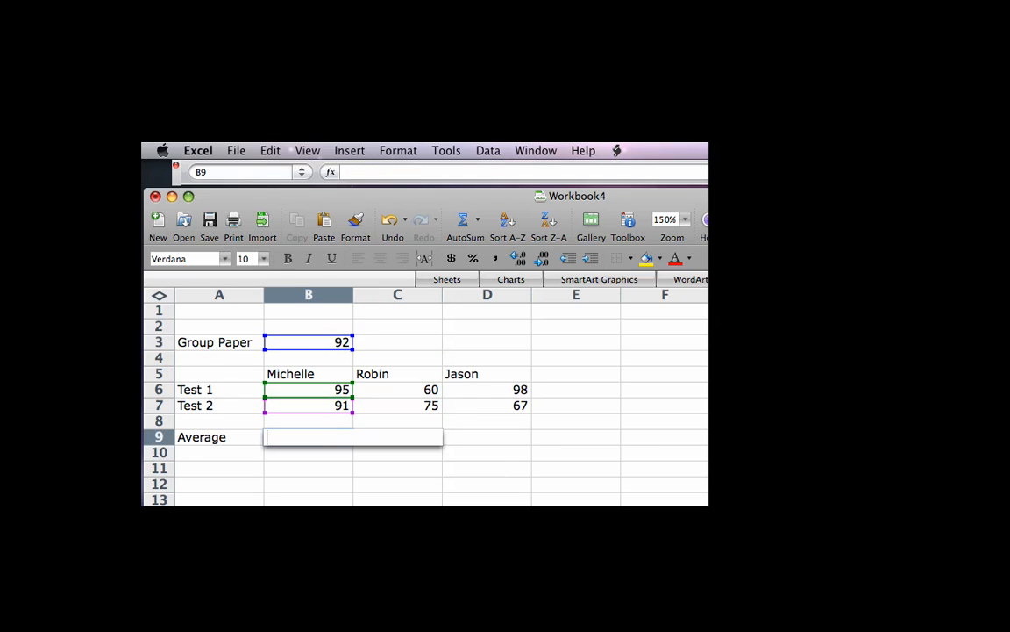
key("Down")
key("Down")
key("Down")
key("Down")
Enter the average formula =(B3+B6+B7)/3 in B9 for the first student.
left_click(336, 439)
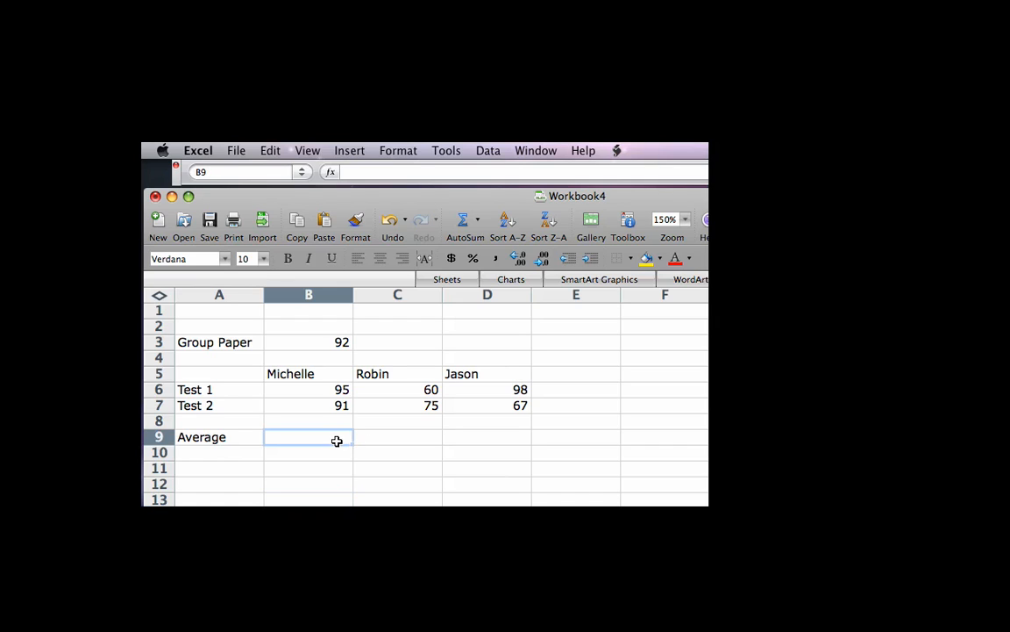
type("=")
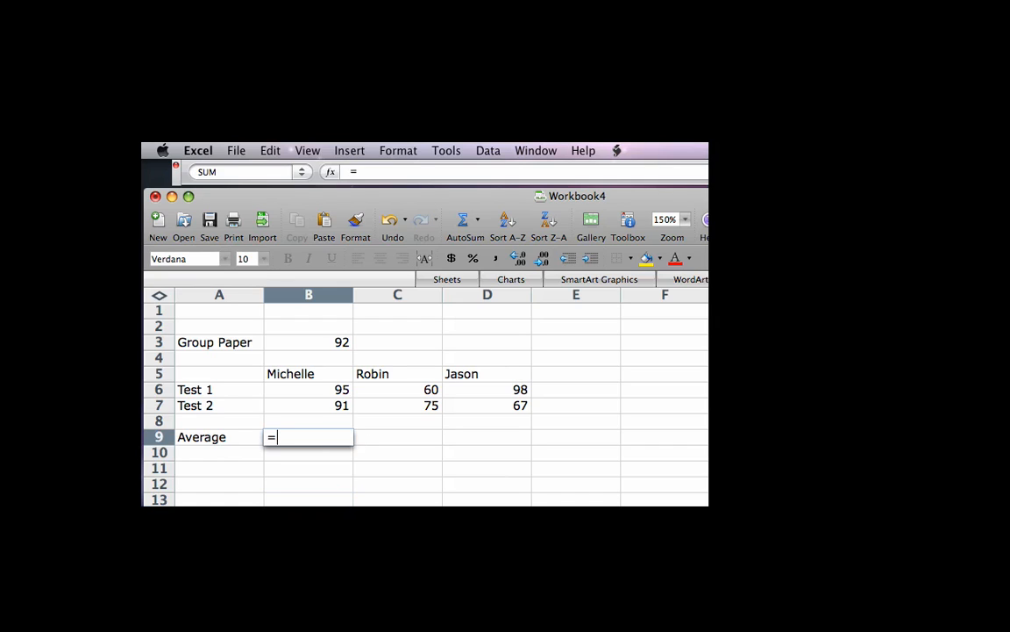
type("(B3+B6+")
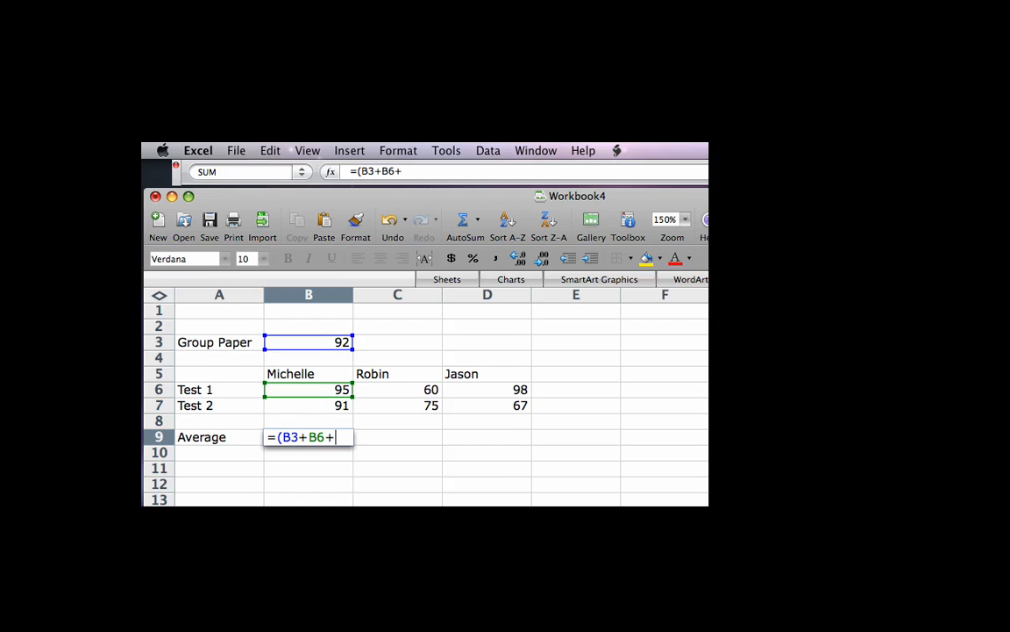
type("B7)/3")
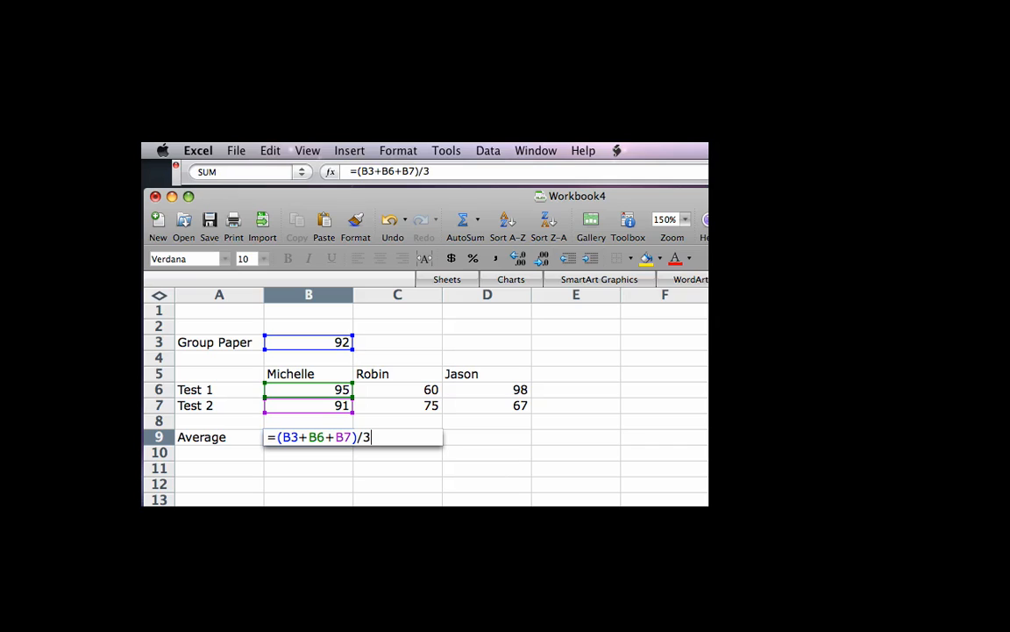
key("Return")
Make the group paper reference in B9 absolute so the formula reads =($B$3+B6+B7)/3.
key("Up")
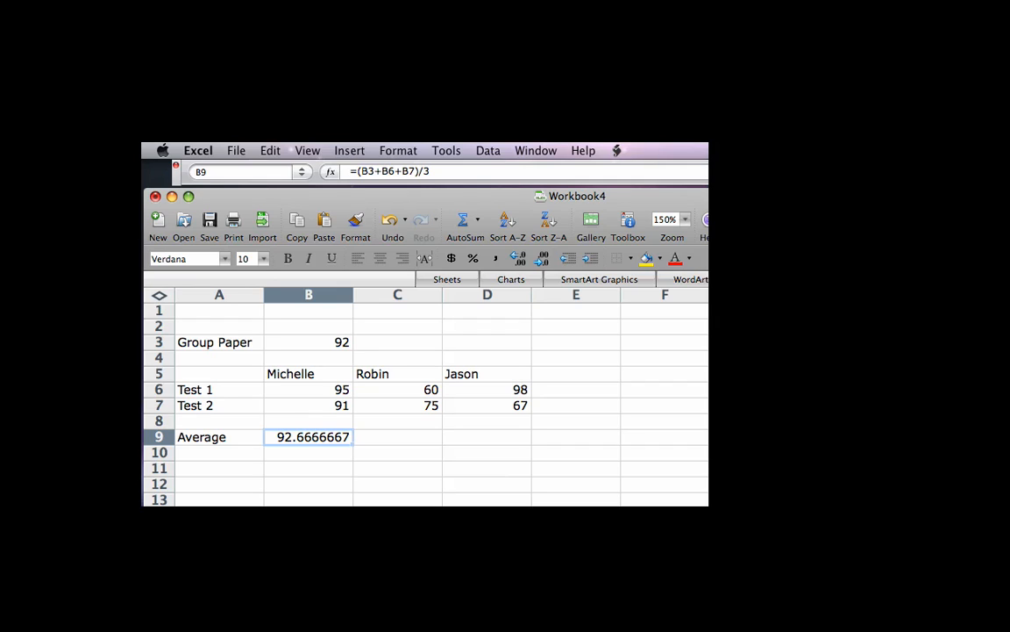
left_click(362, 172)
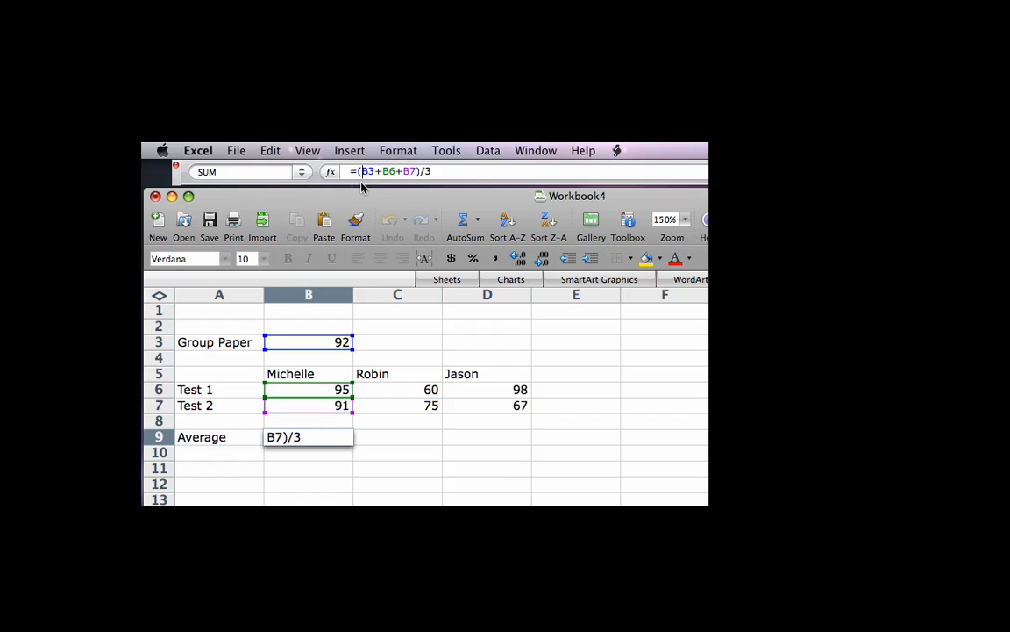
type("$B")
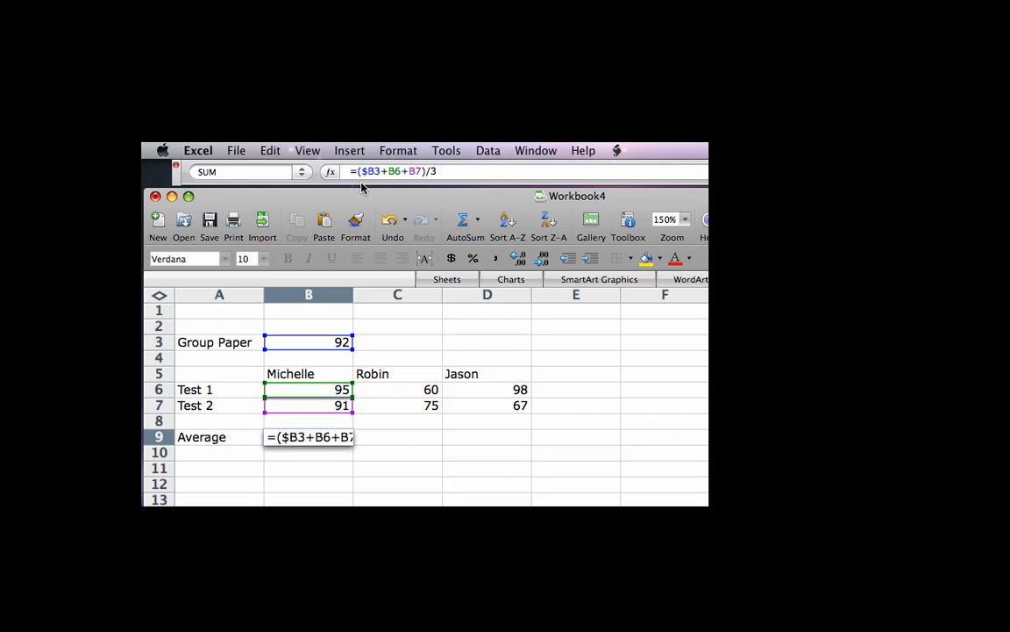
type("$")
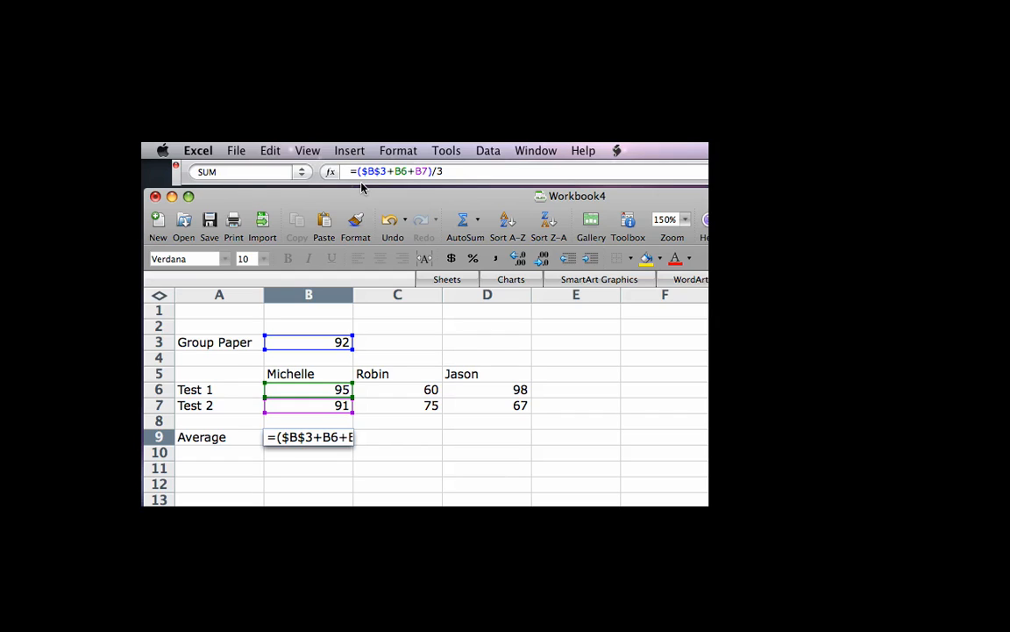
key("Return")
Copy the average formula with the absolute reference from B9 into C9 for the second student.
key("Up")
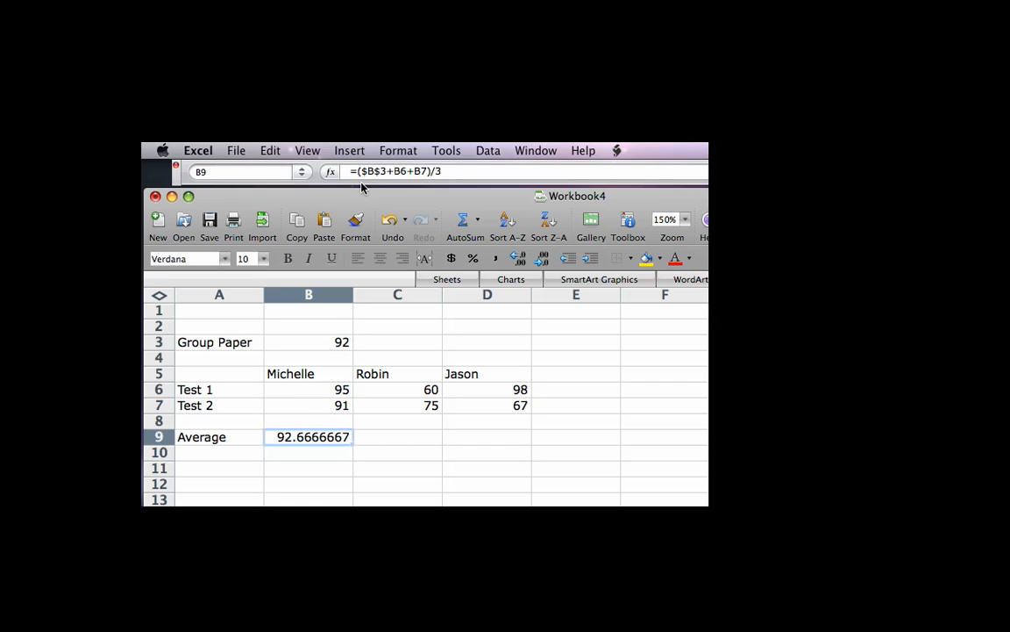
key("super+c")
key("Right")
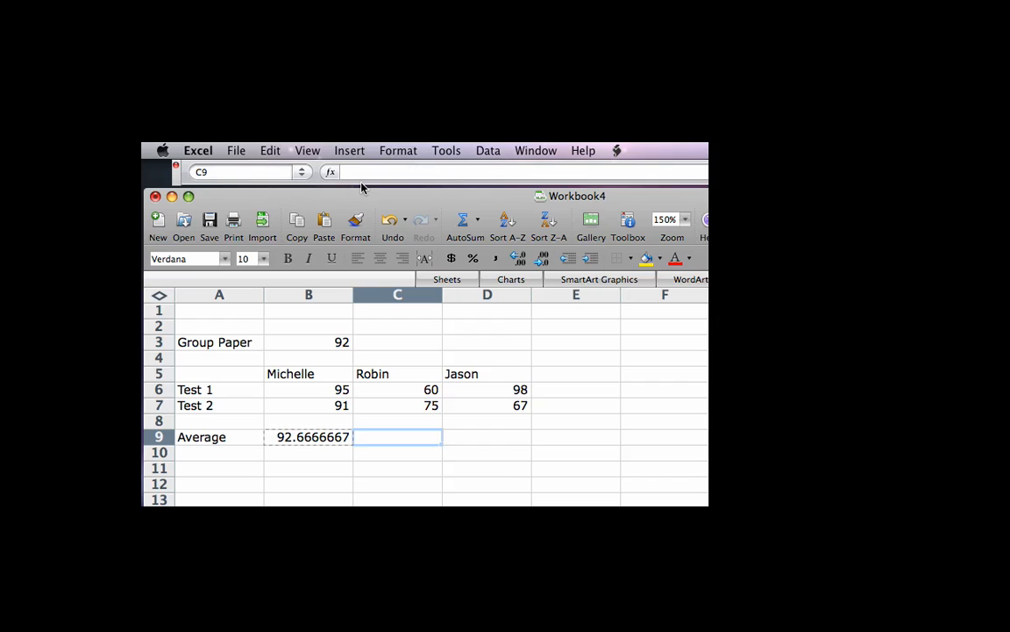
key("super+v")
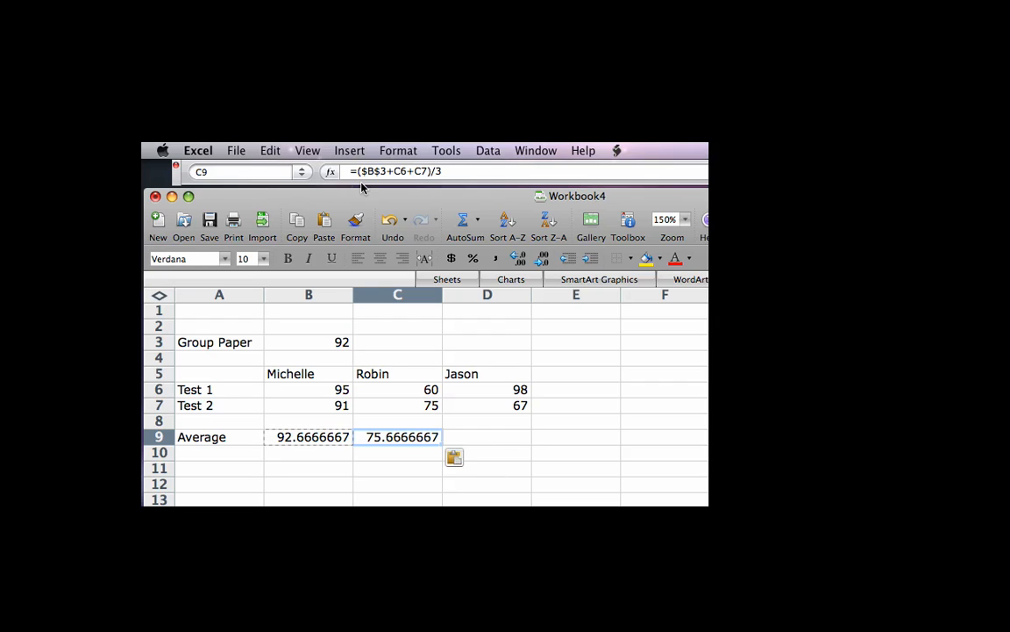
key("Escape")
Copy the average formula with the absolute reference from B9 into D9 for the third student.
left_click(334, 434)
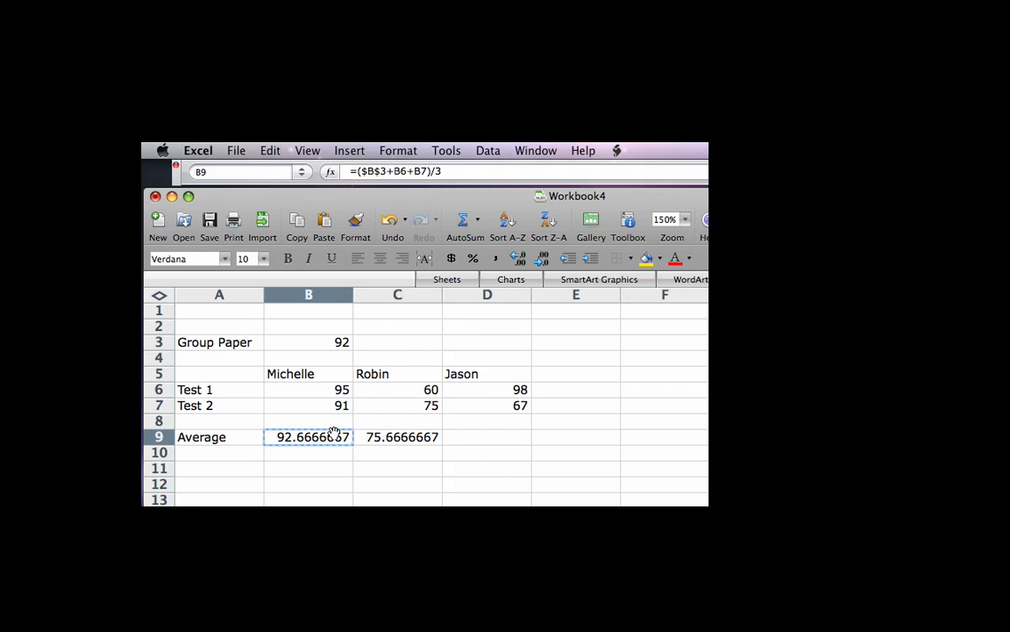
key("Right")
key("Right")
key("super+v")
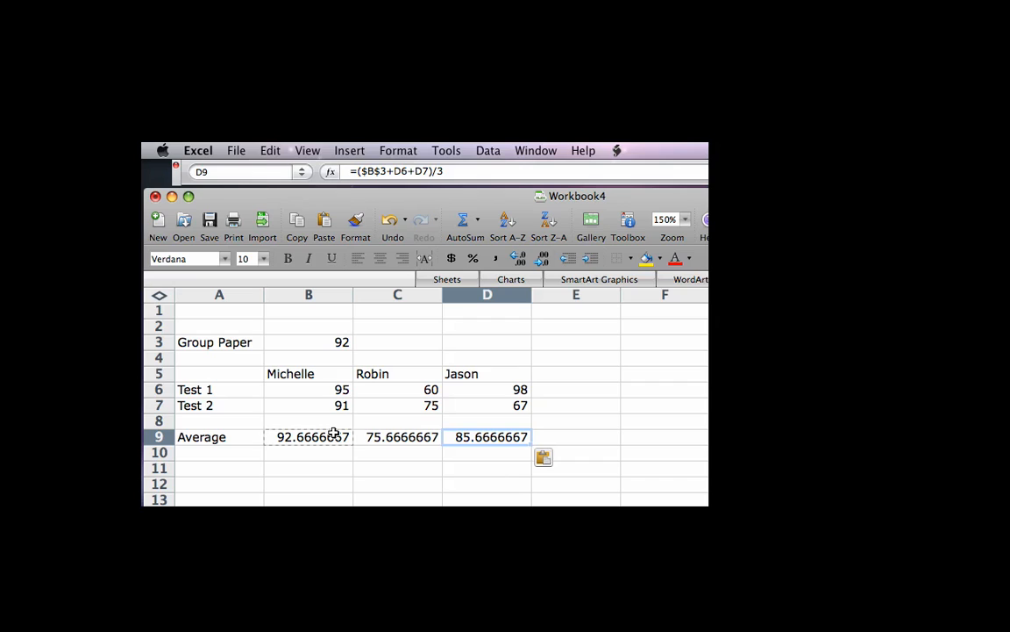